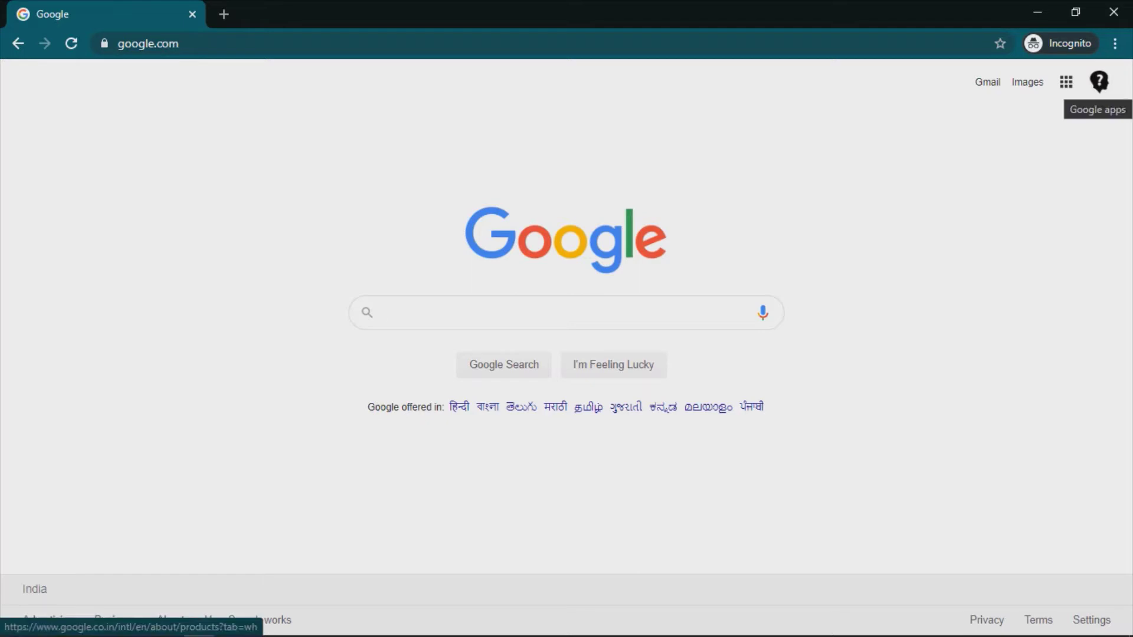
- Open the full Google products page from the end of the Google apps list
left_click(1065, 81)
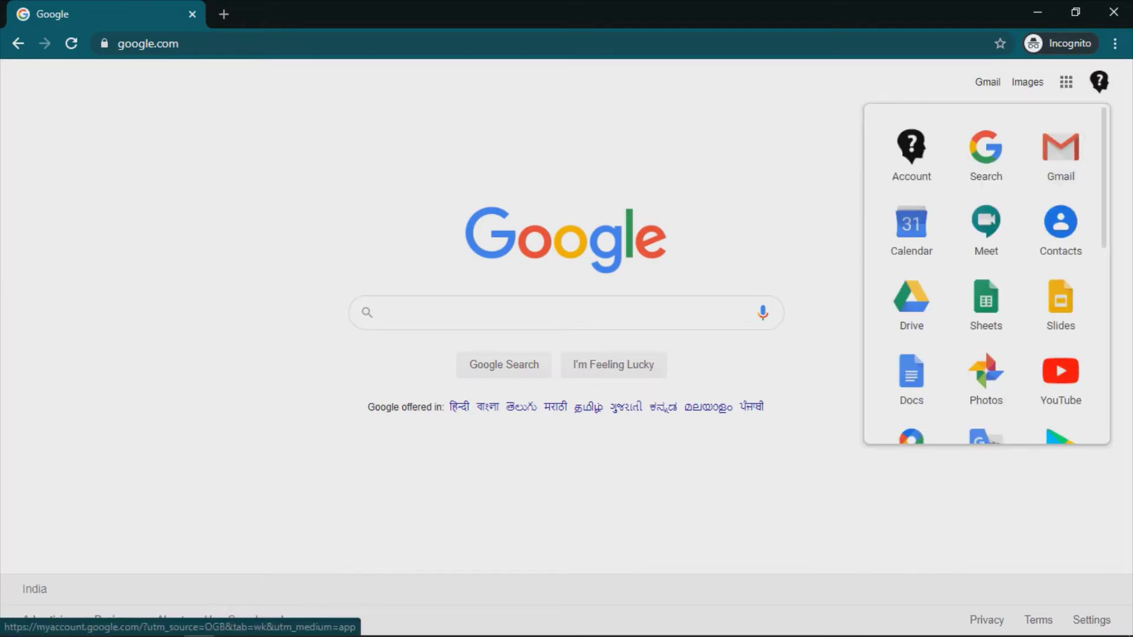
scroll(986, 279, "down", 5)
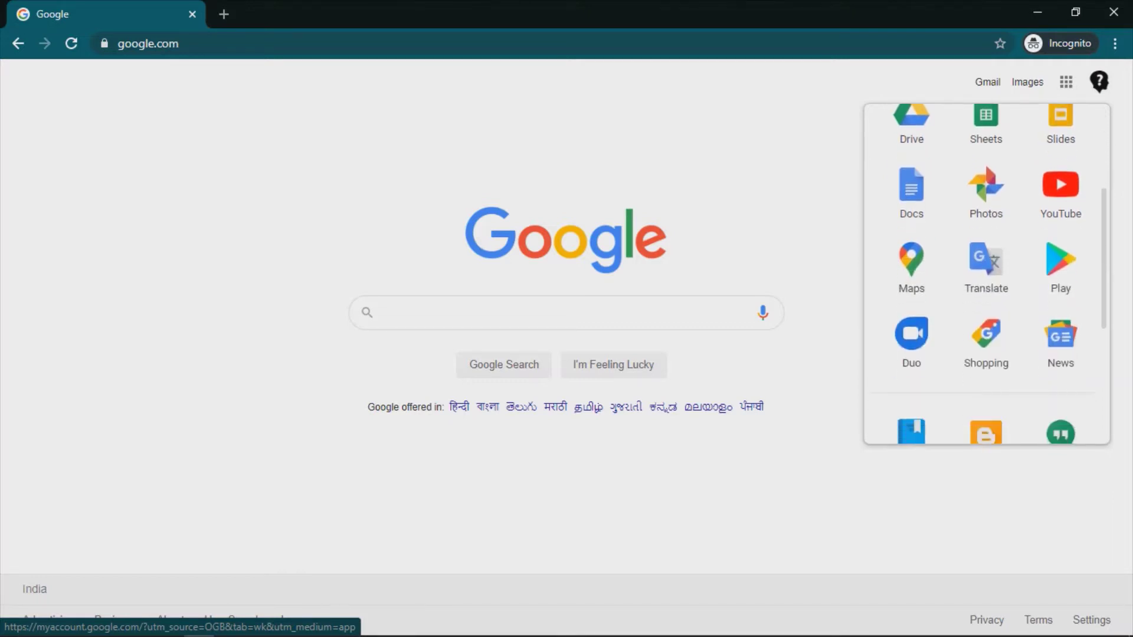
scroll(986, 280, "down", 1)
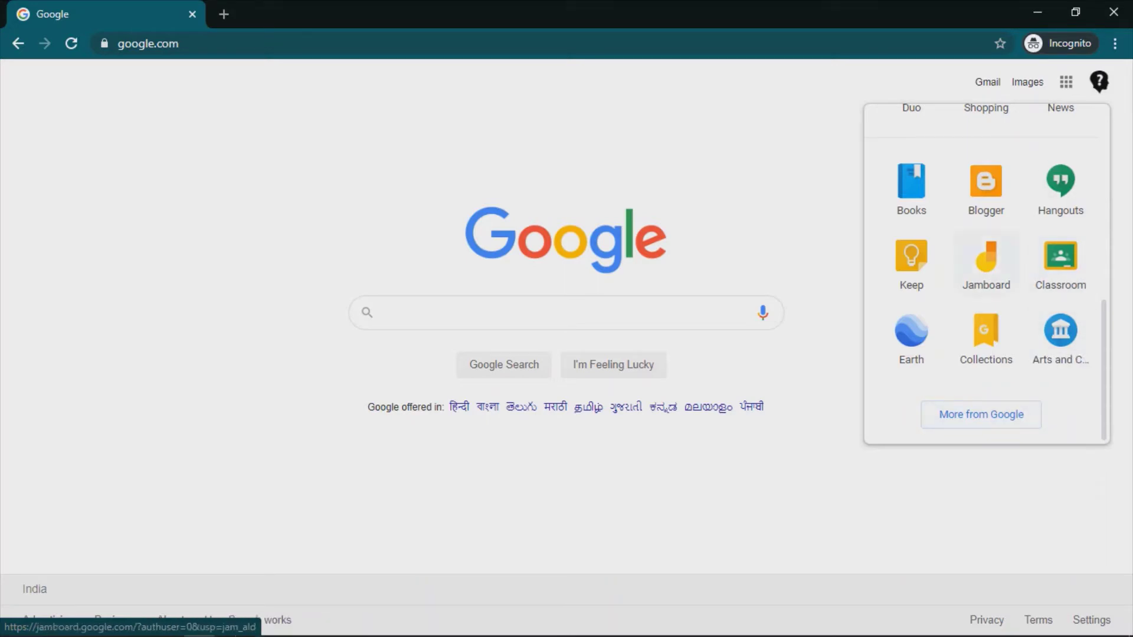
left_click(981, 414)
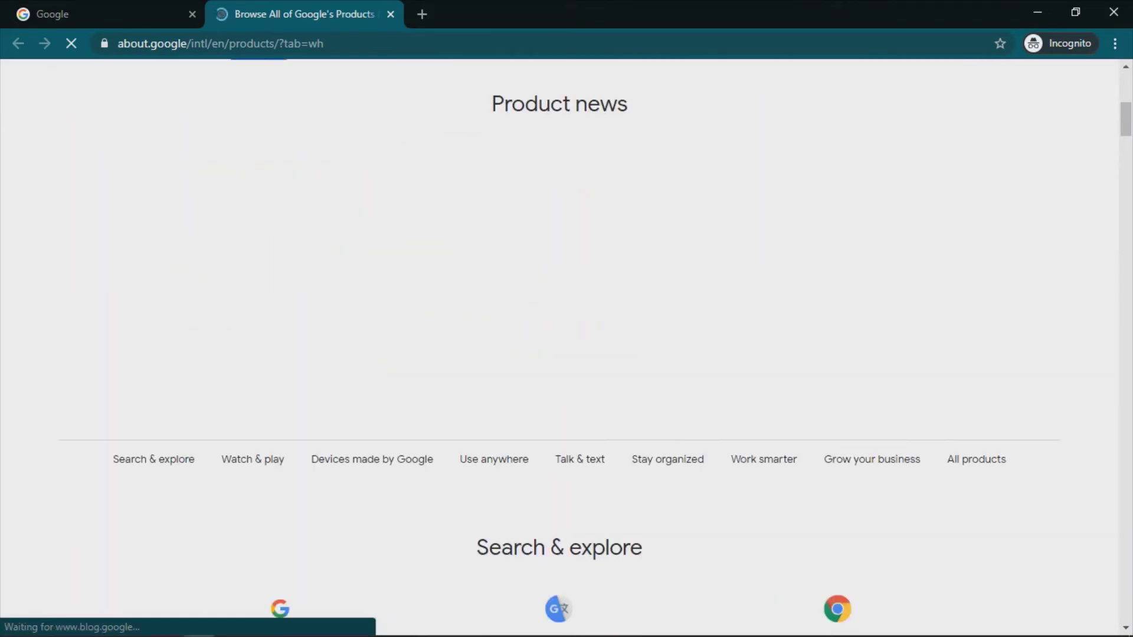
- Find Forms among all the listed Google products and open the personal version of Google Forms
scroll(567, 354, "down", 20)
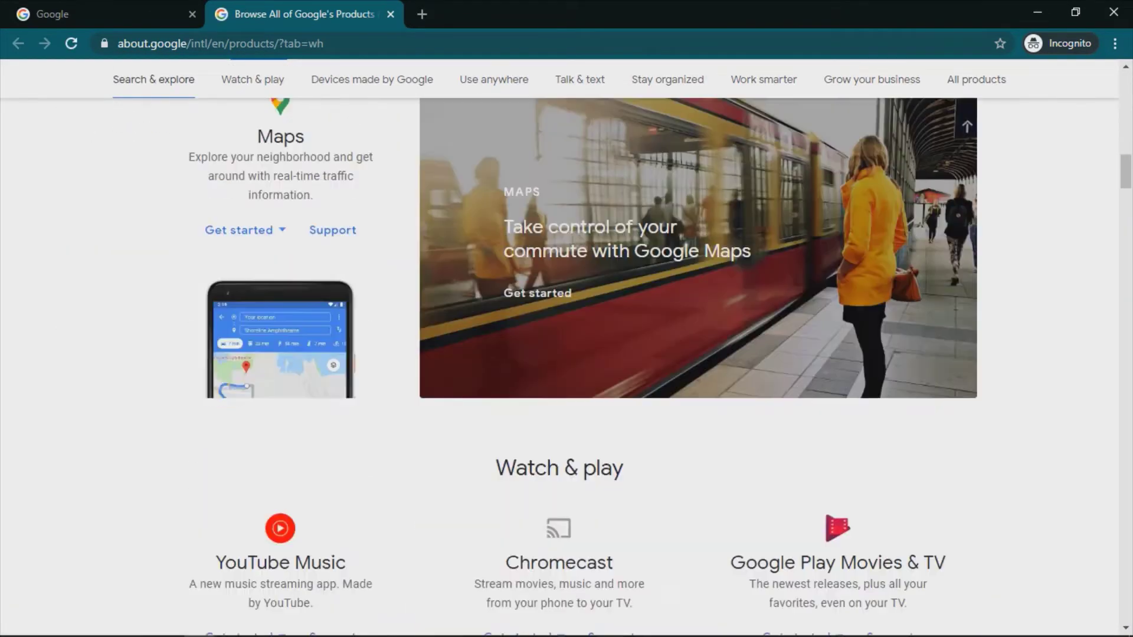
scroll(566, 354, "down", 20)
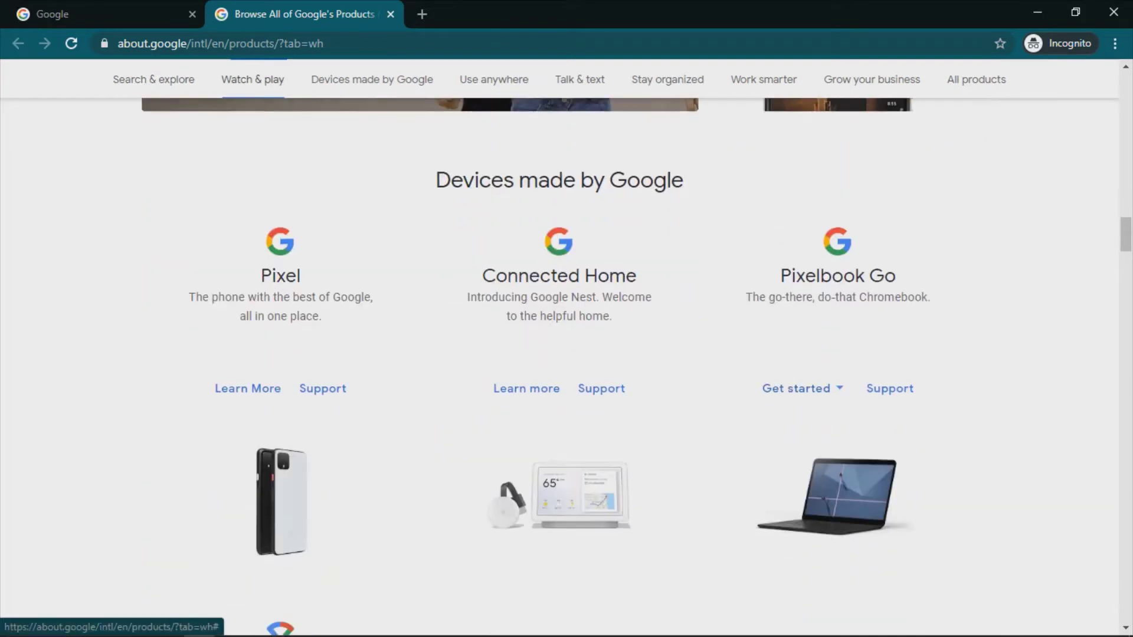
scroll(566, 354, "down", 20)
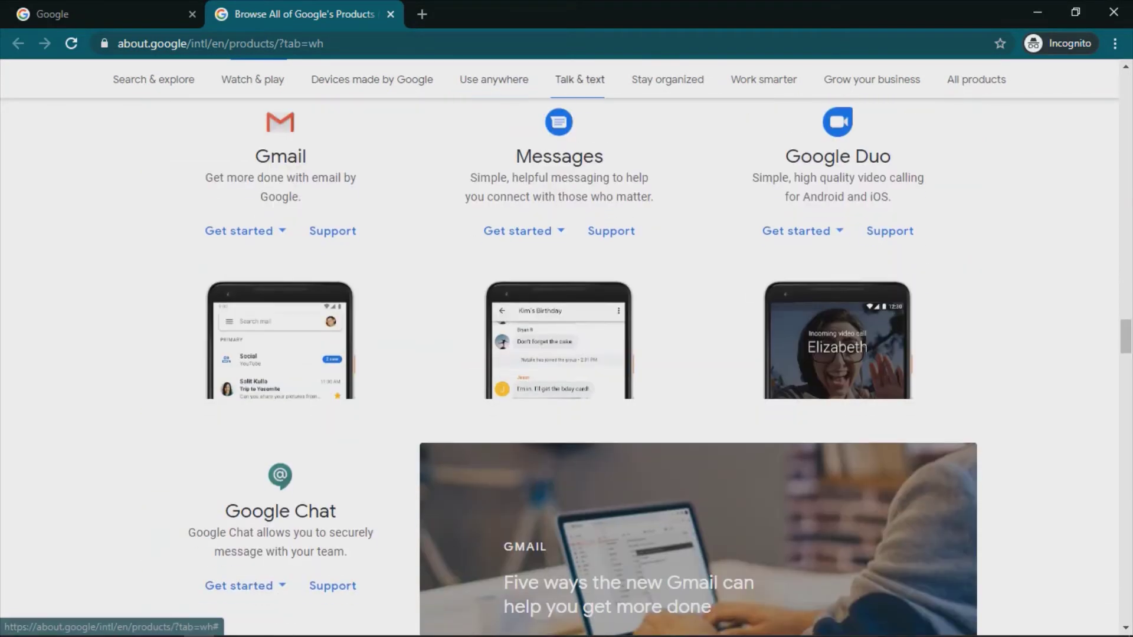
scroll(566, 354, "down", 15)
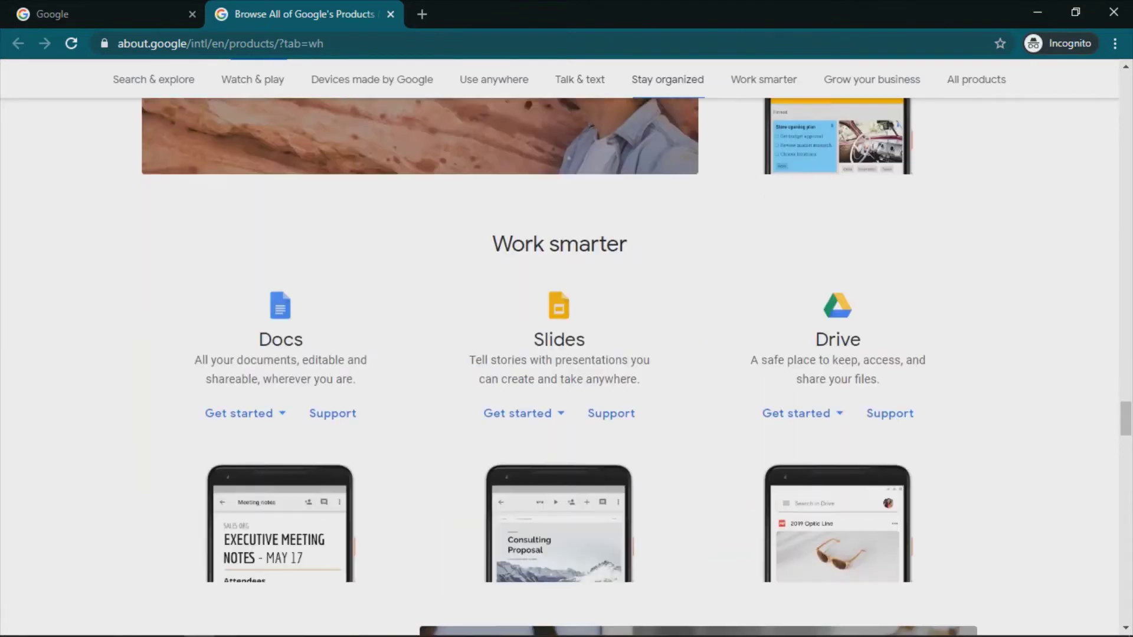
scroll(567, 354, "down", 15)
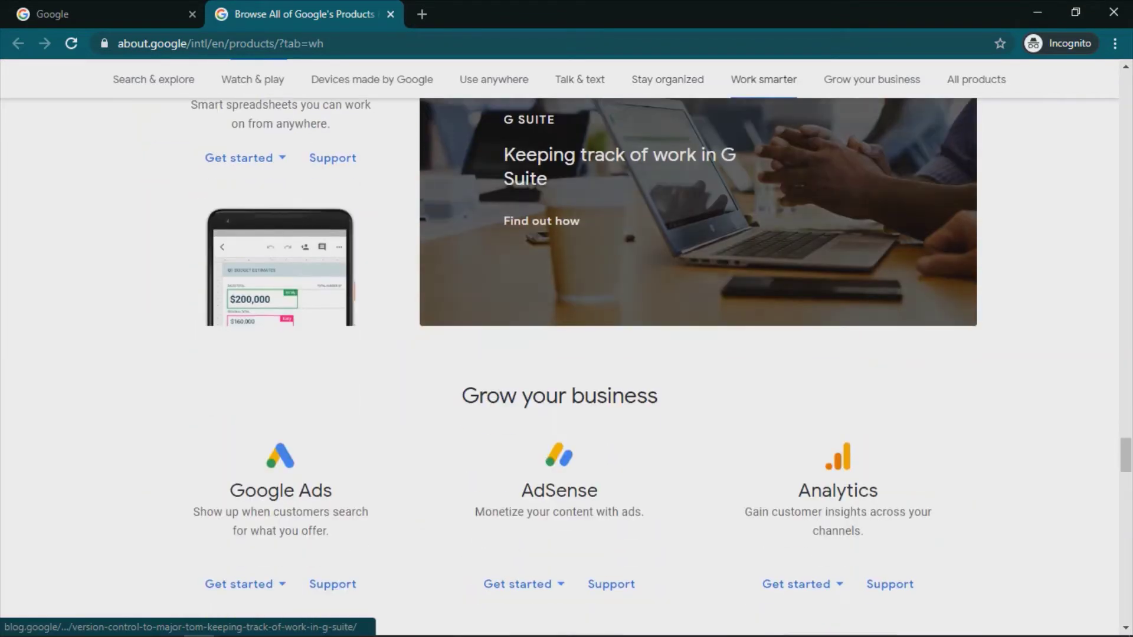
scroll(566, 354, "down", 7)
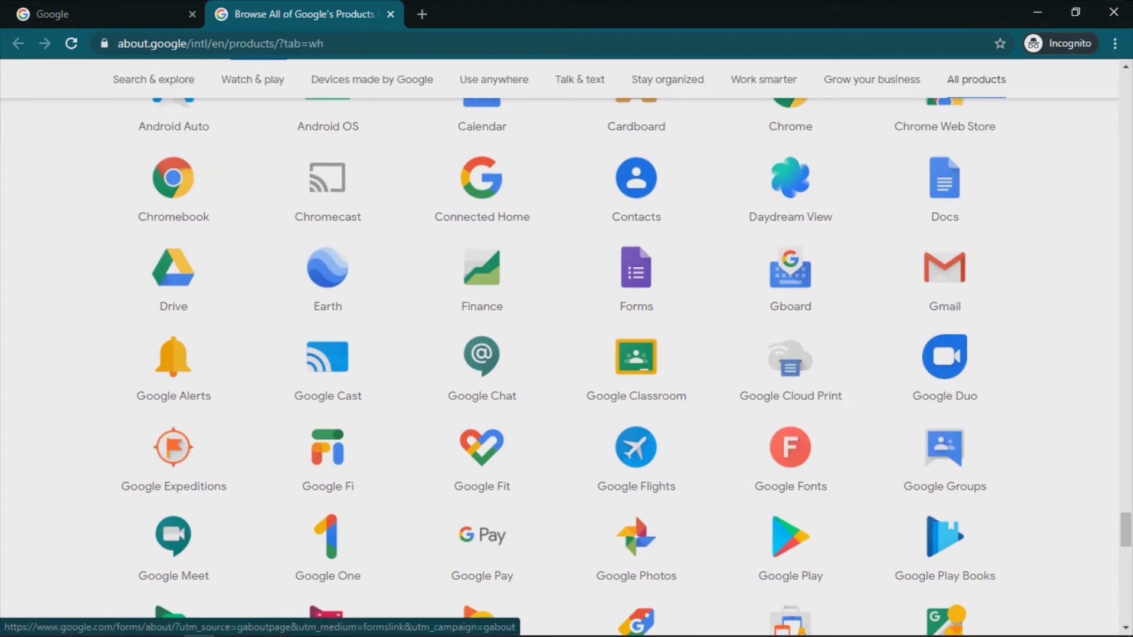
left_click(636, 268)
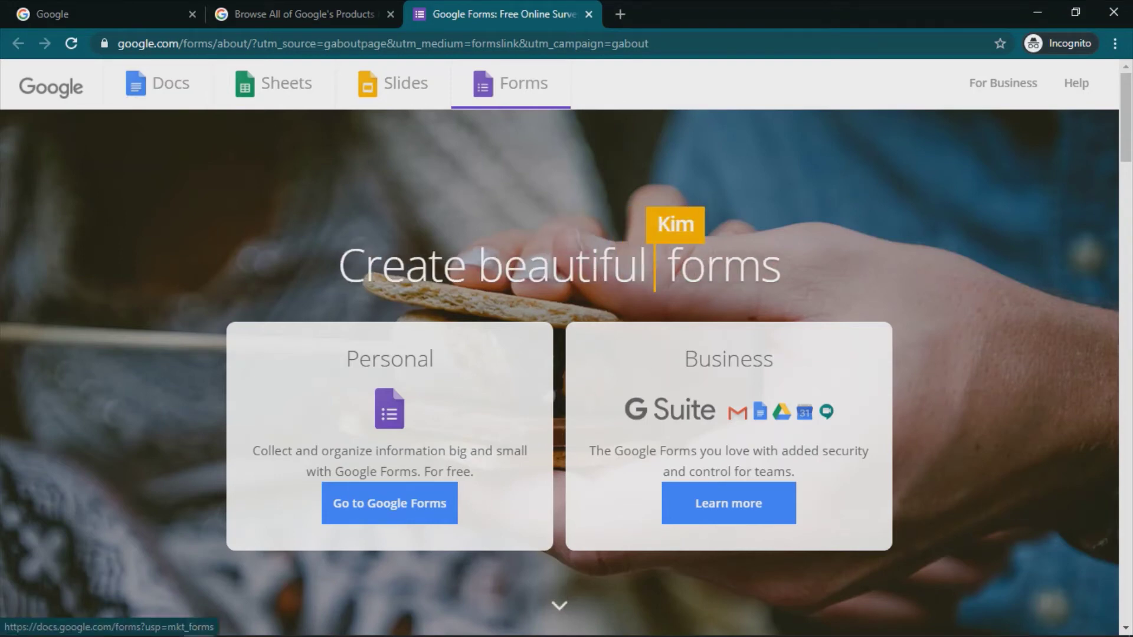
left_click(389, 504)
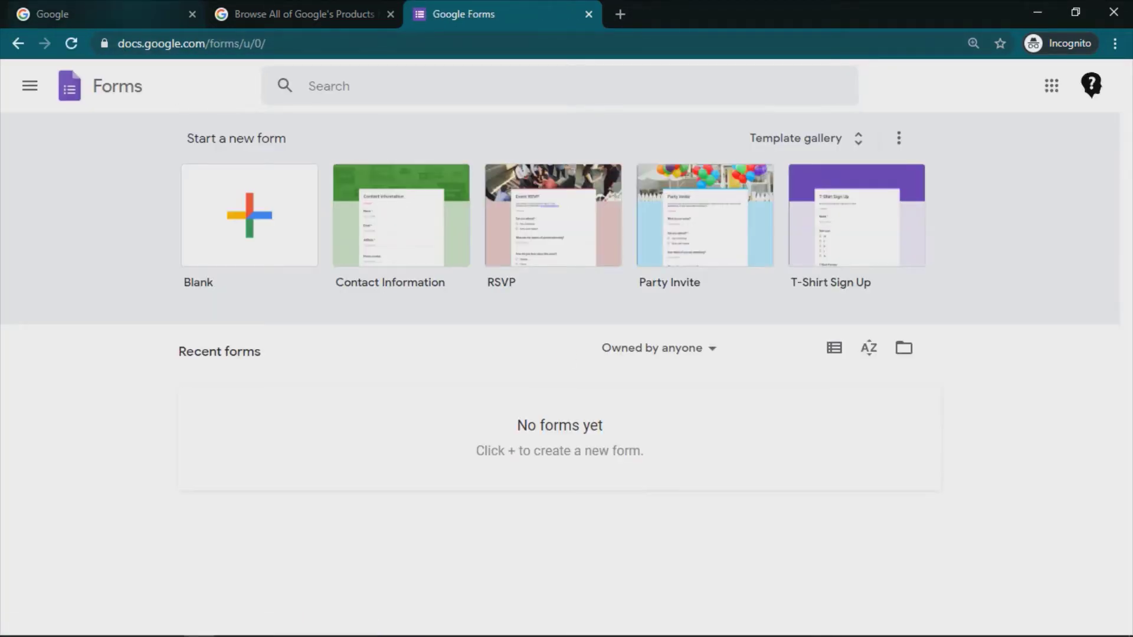
- Load forms.google.com in the tab holding the Google home page and close the other two tabs
left_click(106, 14)
double_click(180, 43)
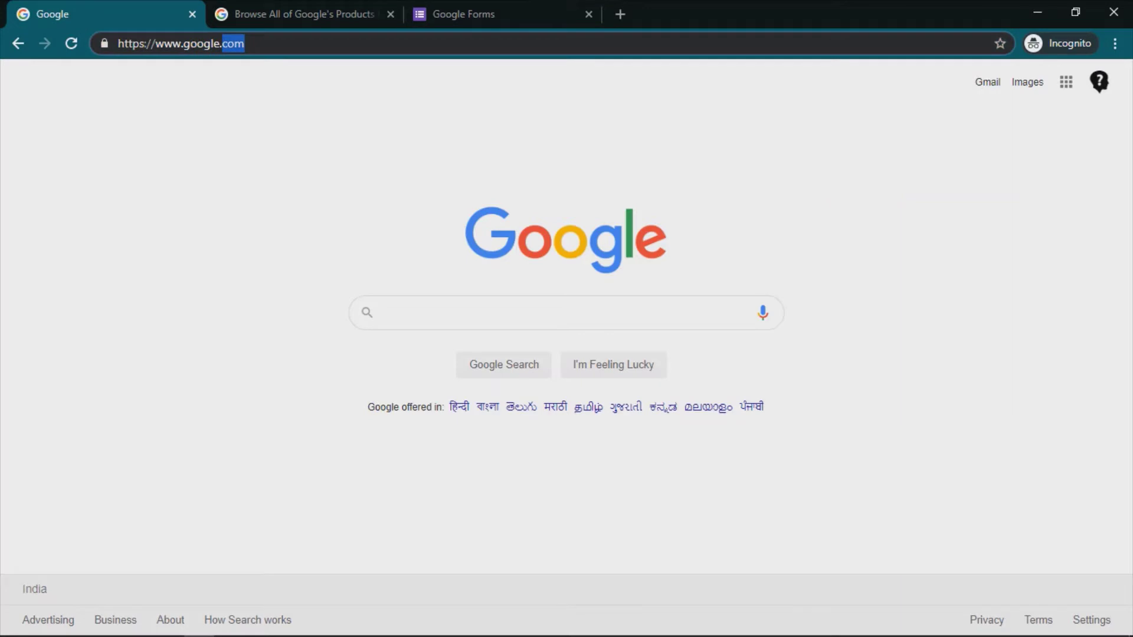
key("ctrl+a")
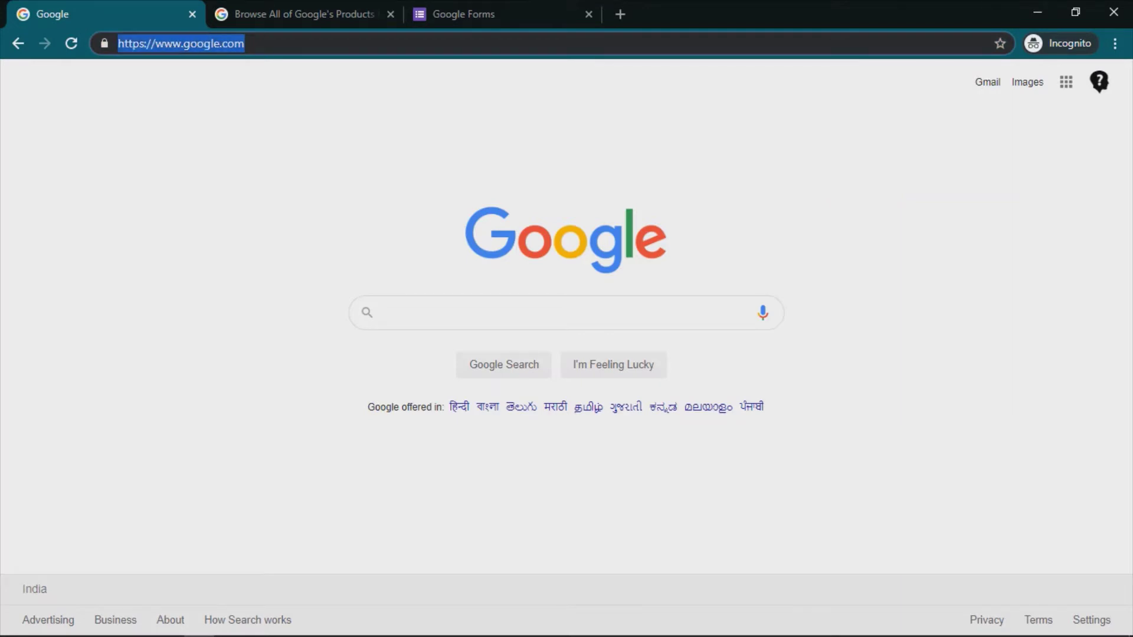
type("forms.google")
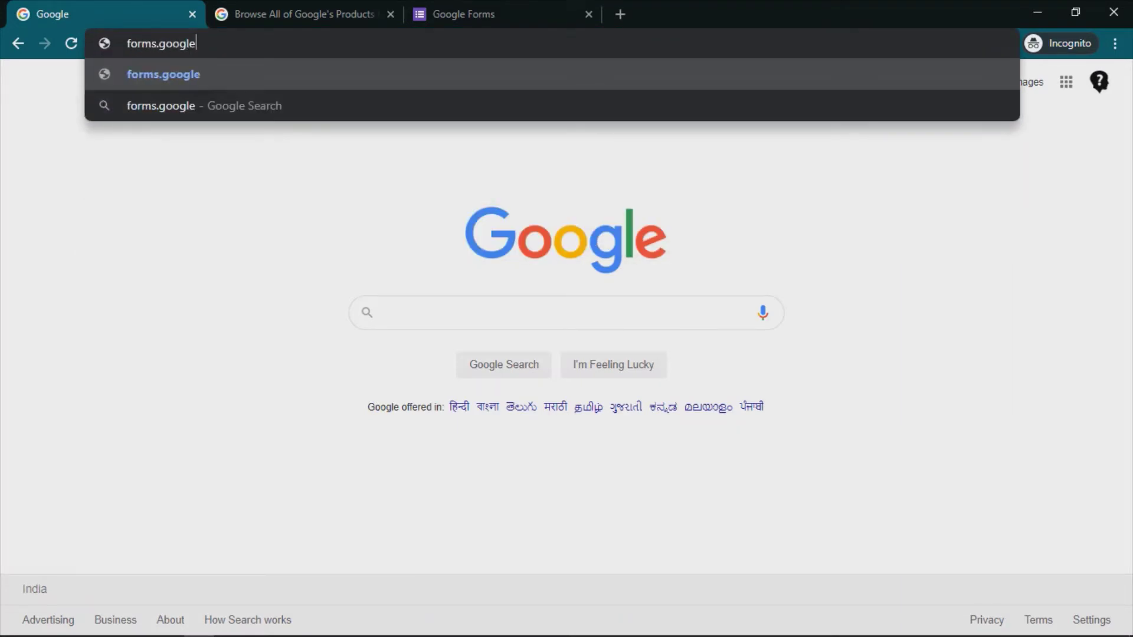
type(".com")
key("Return")
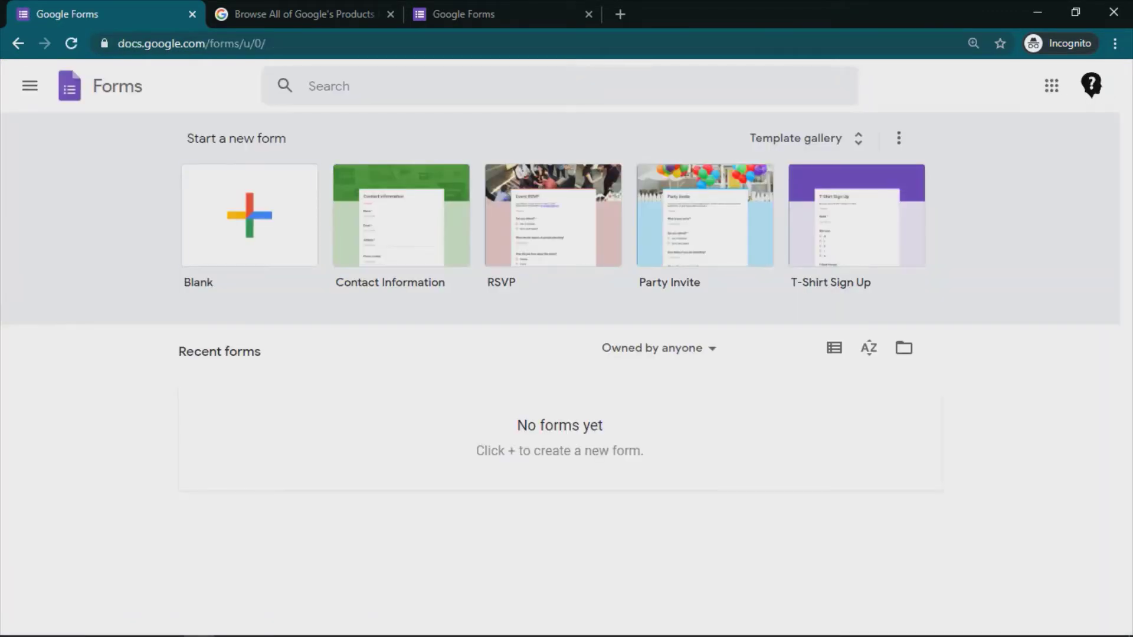
left_click(390, 14)
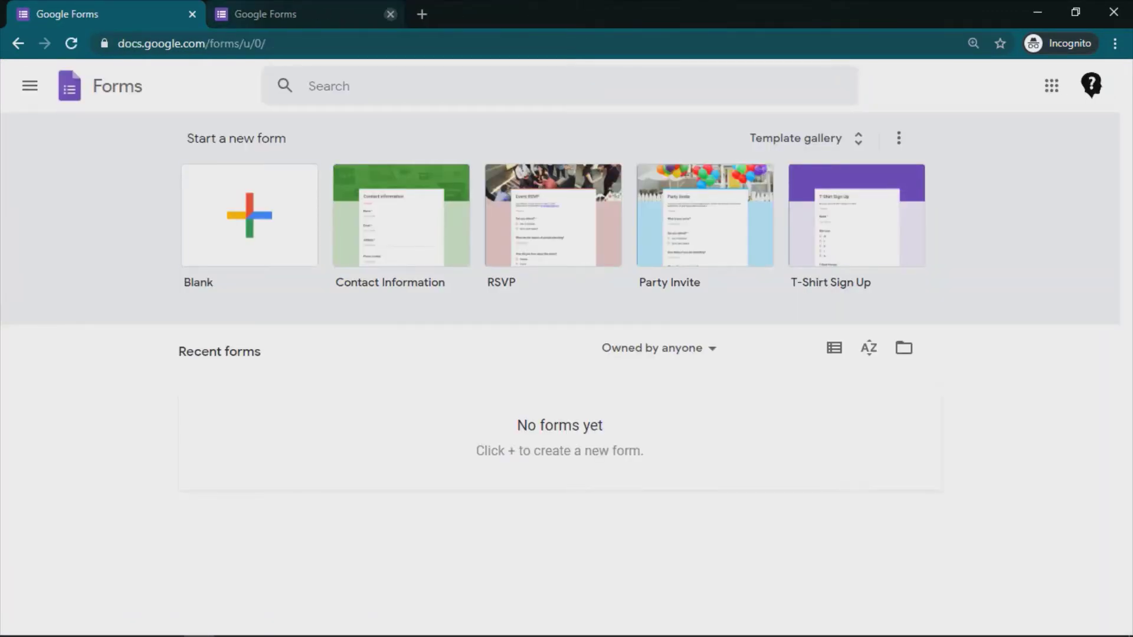
left_click(390, 14)
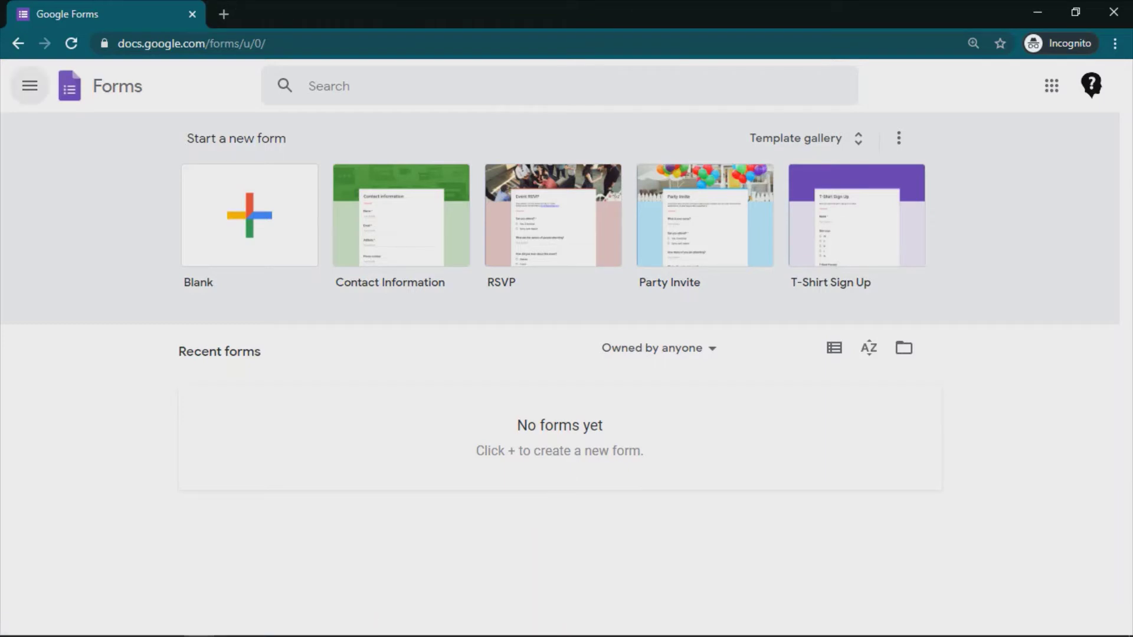
- Examine the main navigation options of Forms and its language and template settings, leaving the settings as they are
left_click(29, 85)
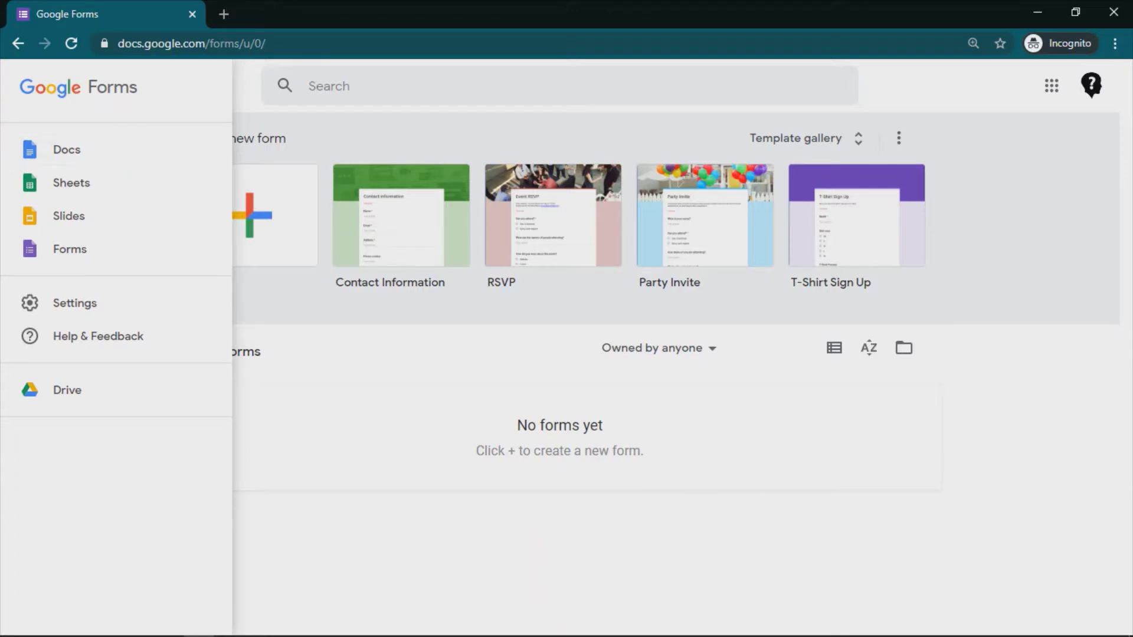
left_click(277, 142)
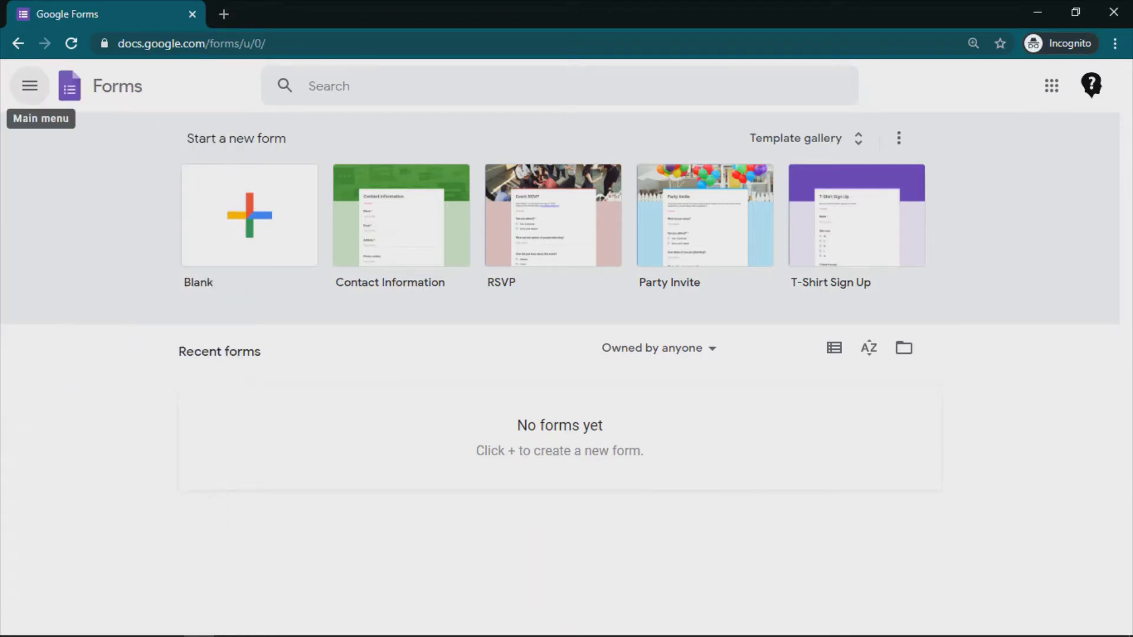
left_click(30, 85)
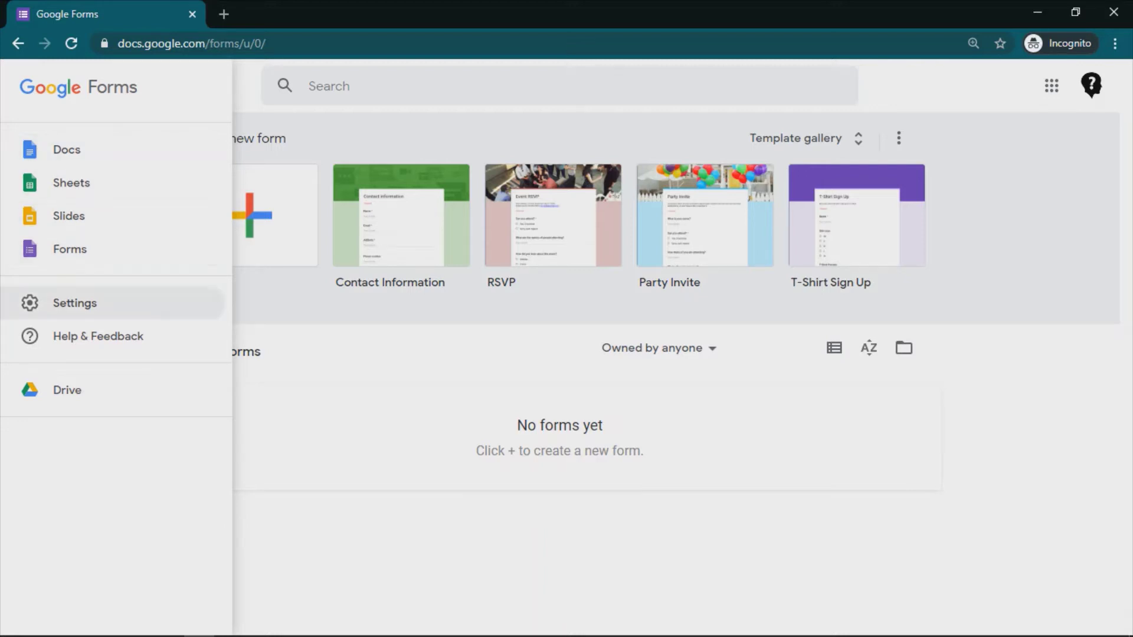
left_click(75, 303)
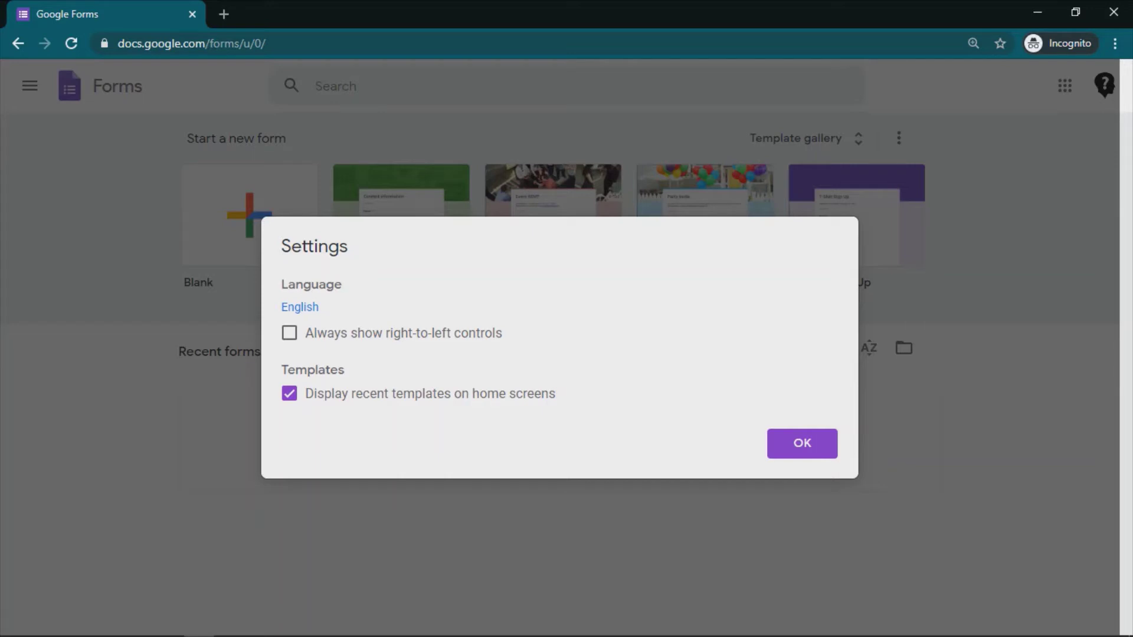
left_click(803, 443)
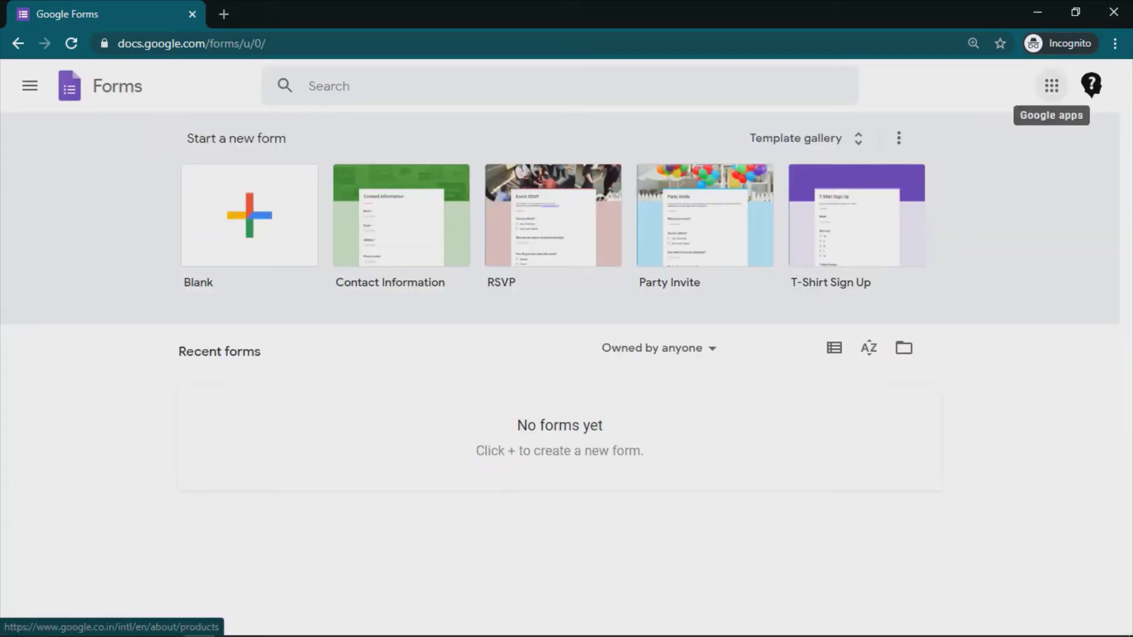
- Look through the list of Google apps available from the Forms home screen and close it
left_click(1052, 85)
scroll(976, 298, "down", 7)
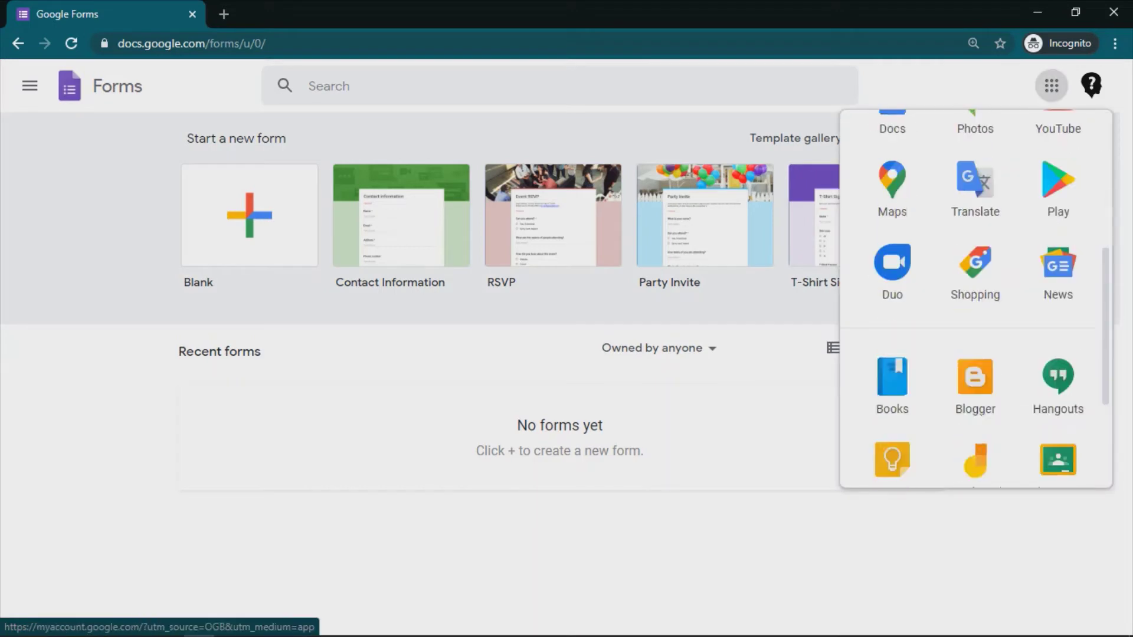
key("Escape")
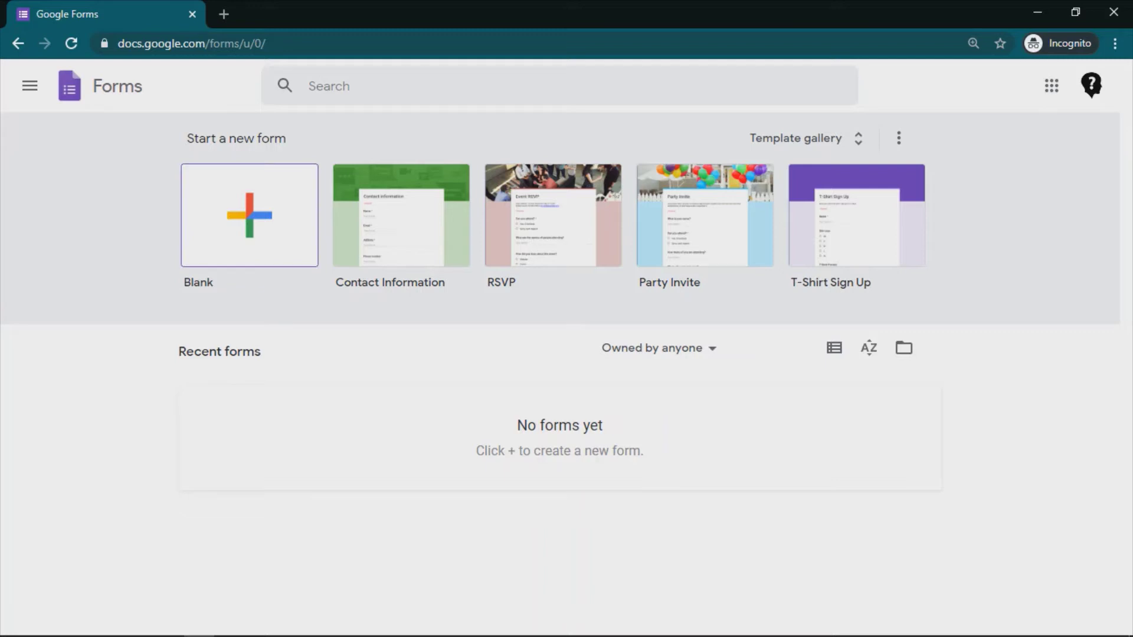
- Start a new blank form and return to the Forms home screen without editing it
left_click(249, 215)
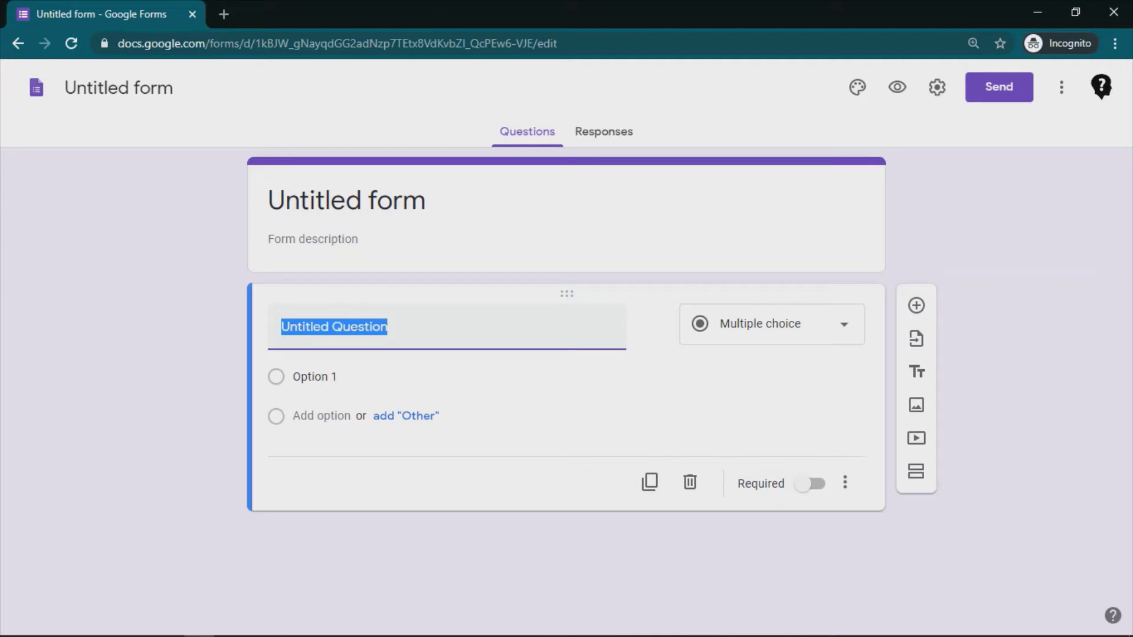
left_click(37, 88)
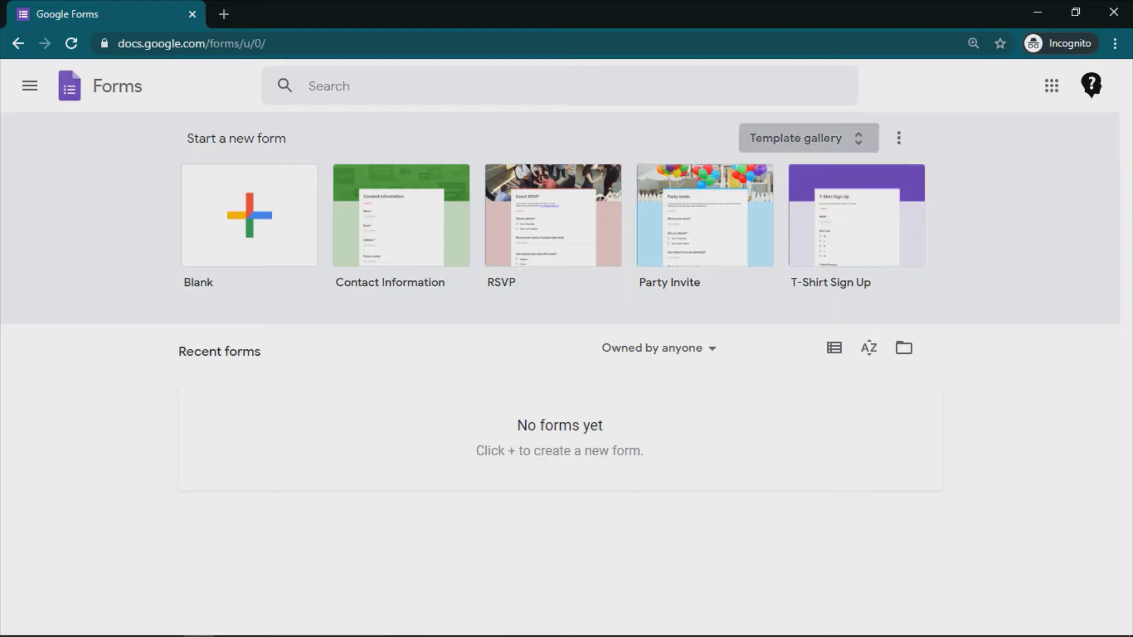
- Browse the template gallery, examining the Personal, Work and Education form templates
left_click(796, 138)
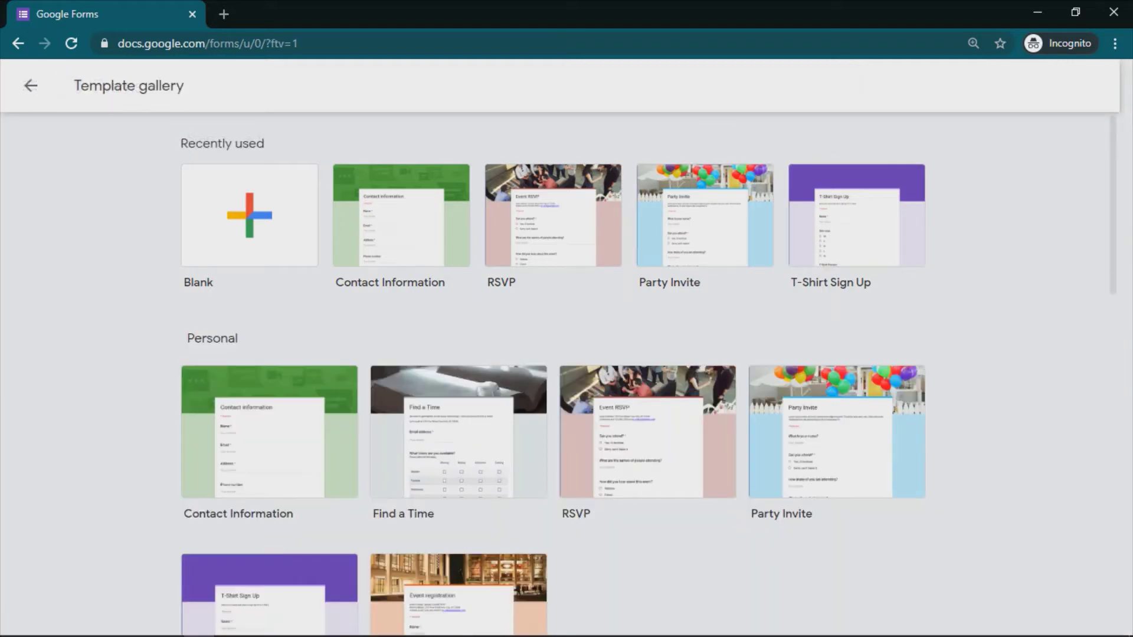
scroll(649, 372, "down", 2)
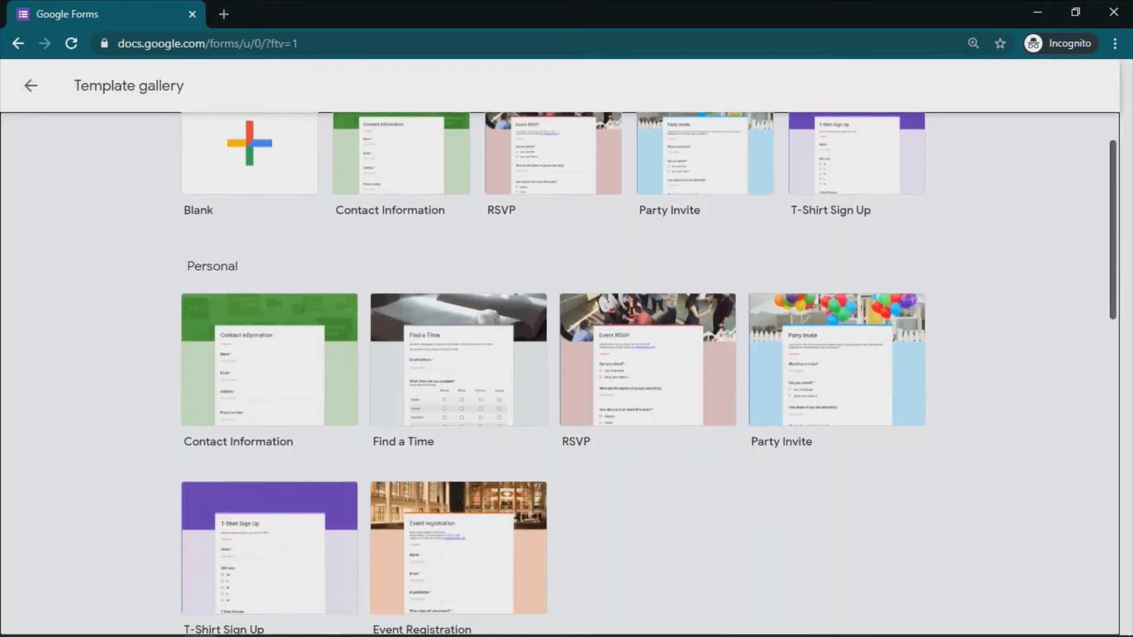
scroll(649, 372, "down", 5)
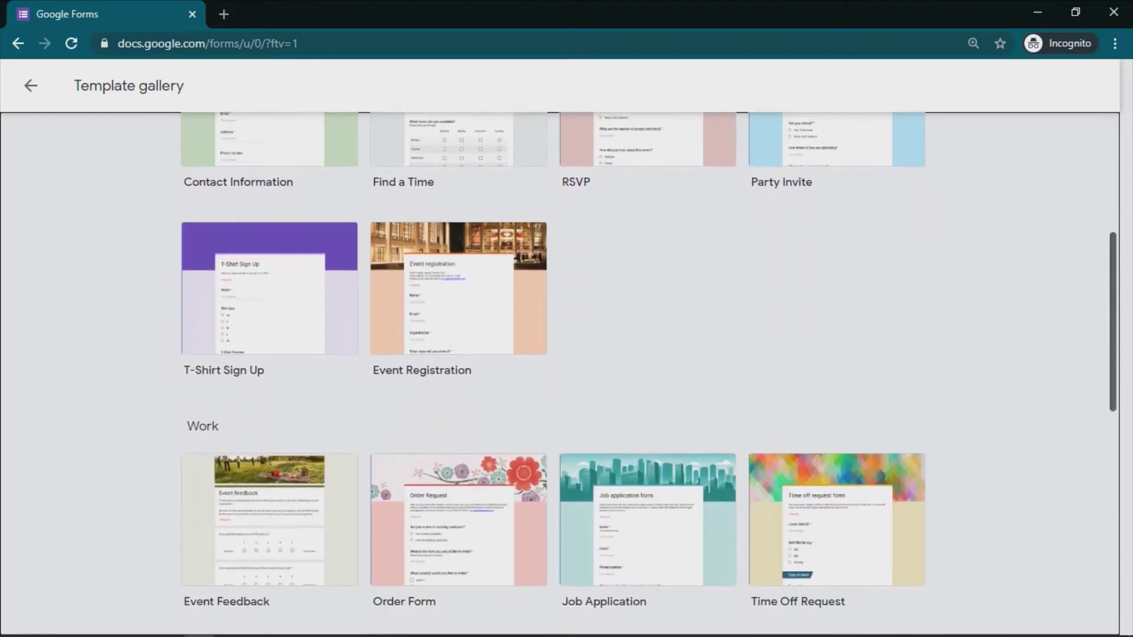
scroll(650, 372, "down", 5)
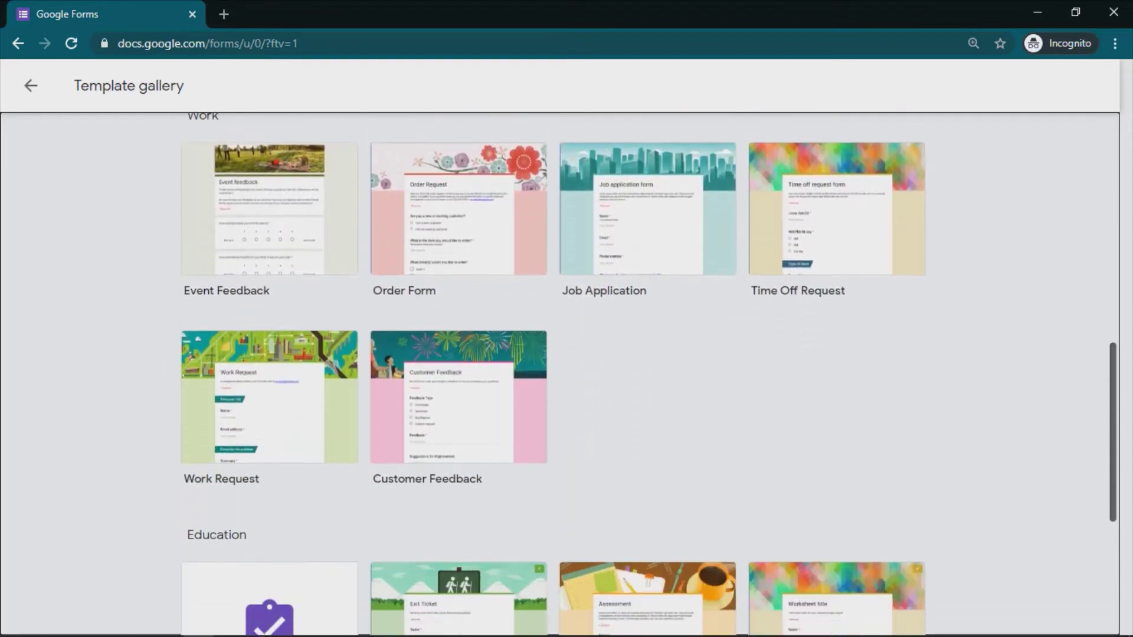
scroll(649, 372, "down", 4)
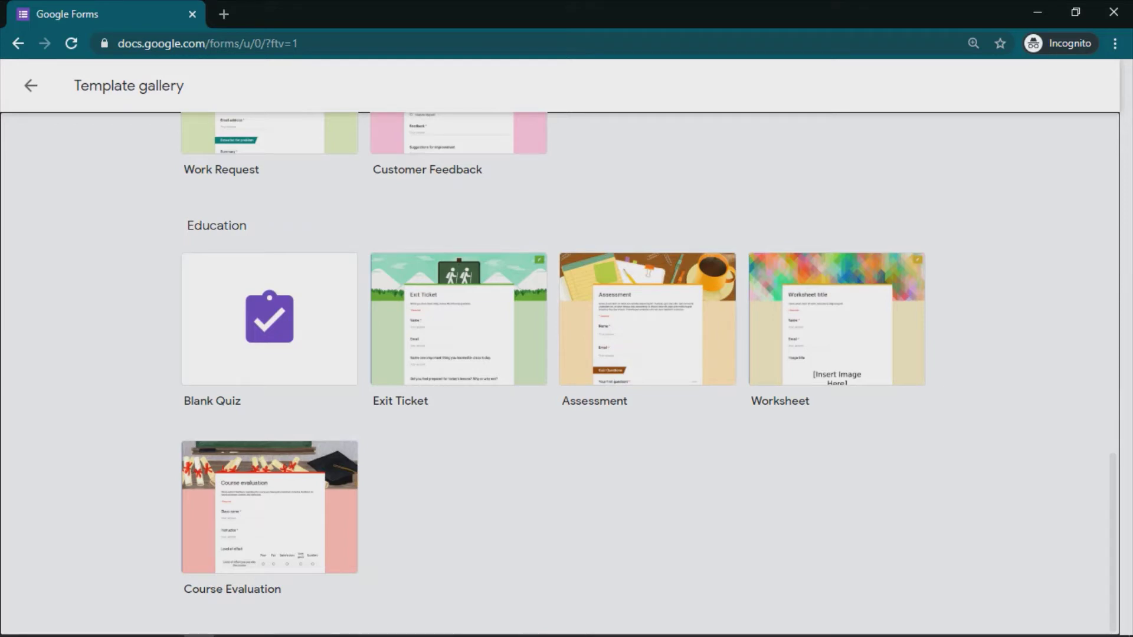
scroll(649, 372, "up", 6)
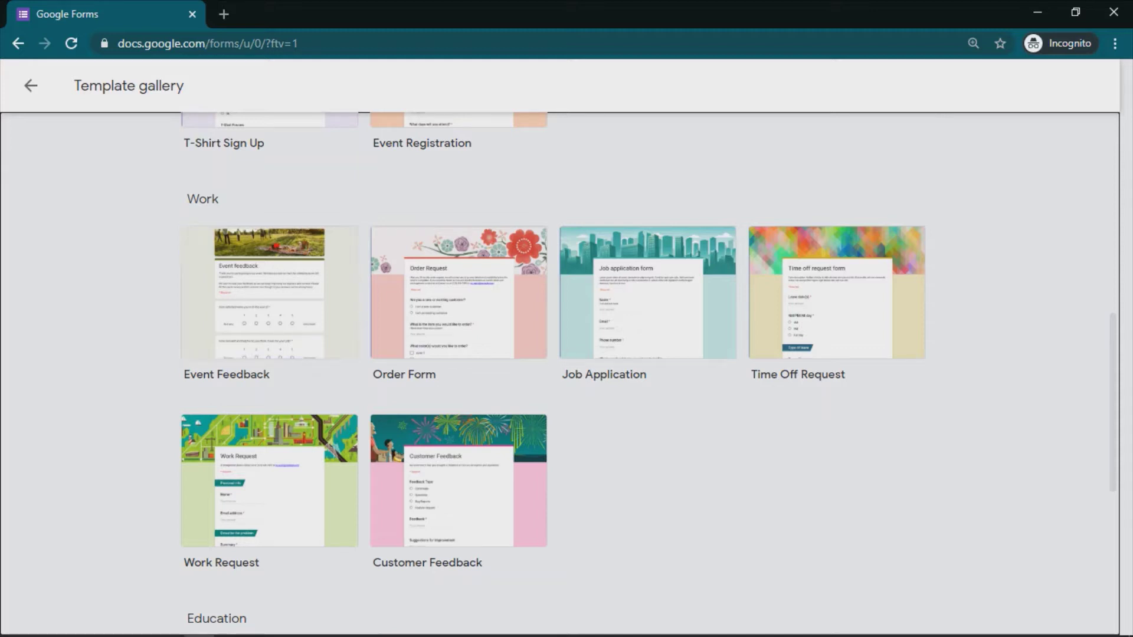
scroll(649, 372, "up", 7)
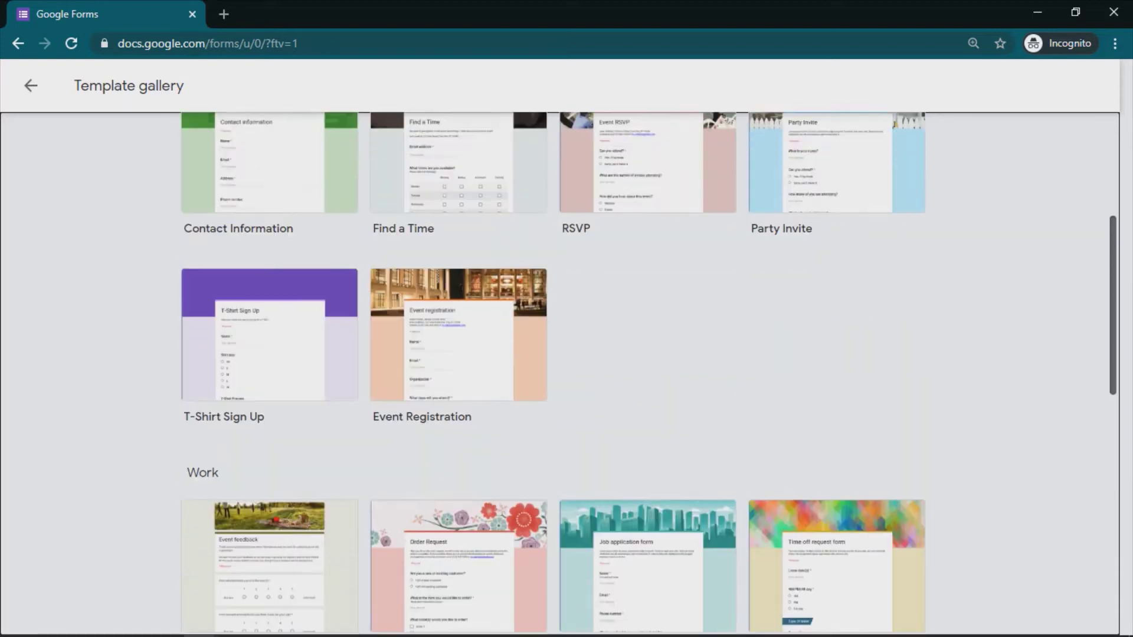
scroll(649, 374, "up", 2)
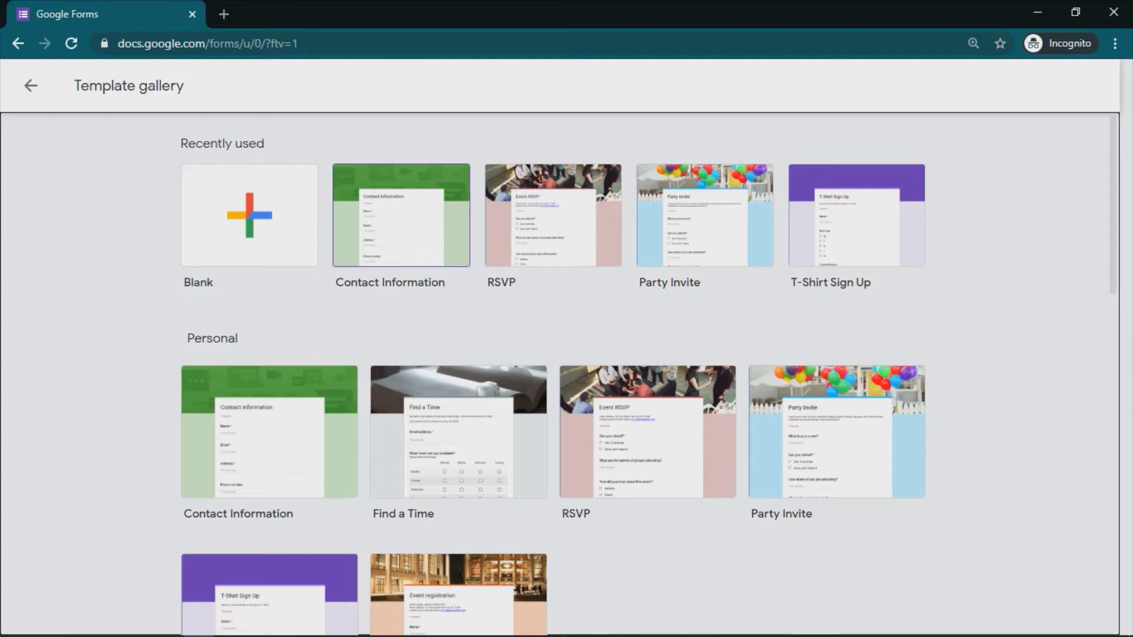
- Create a form from the Contact Information template and look through all of its questions
left_click(574, 355)
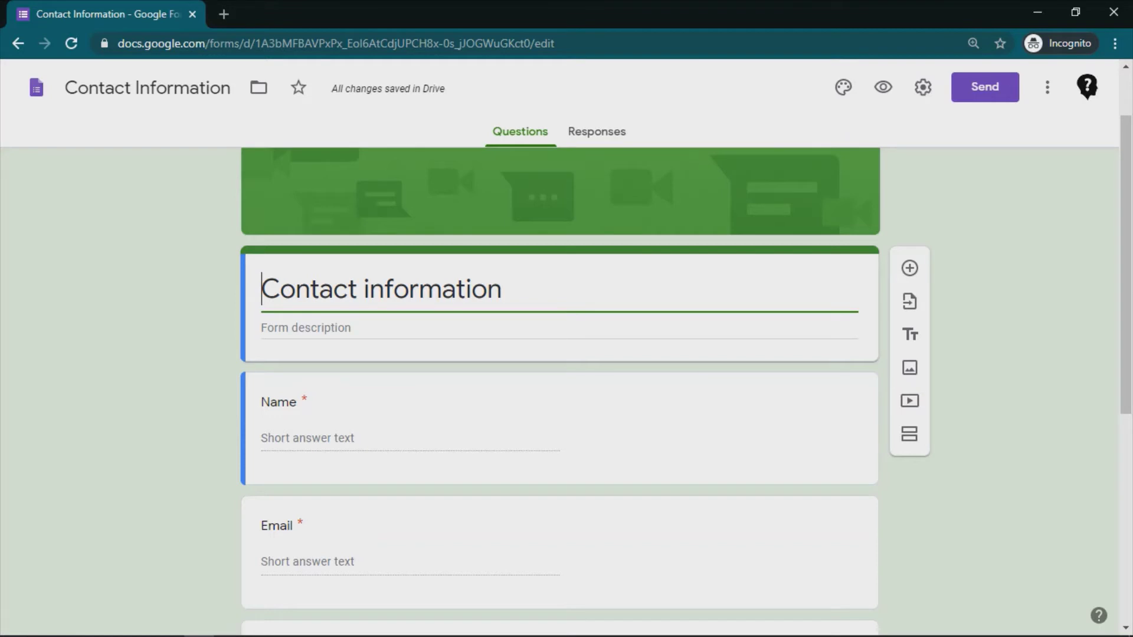
scroll(560, 378, "down", 1)
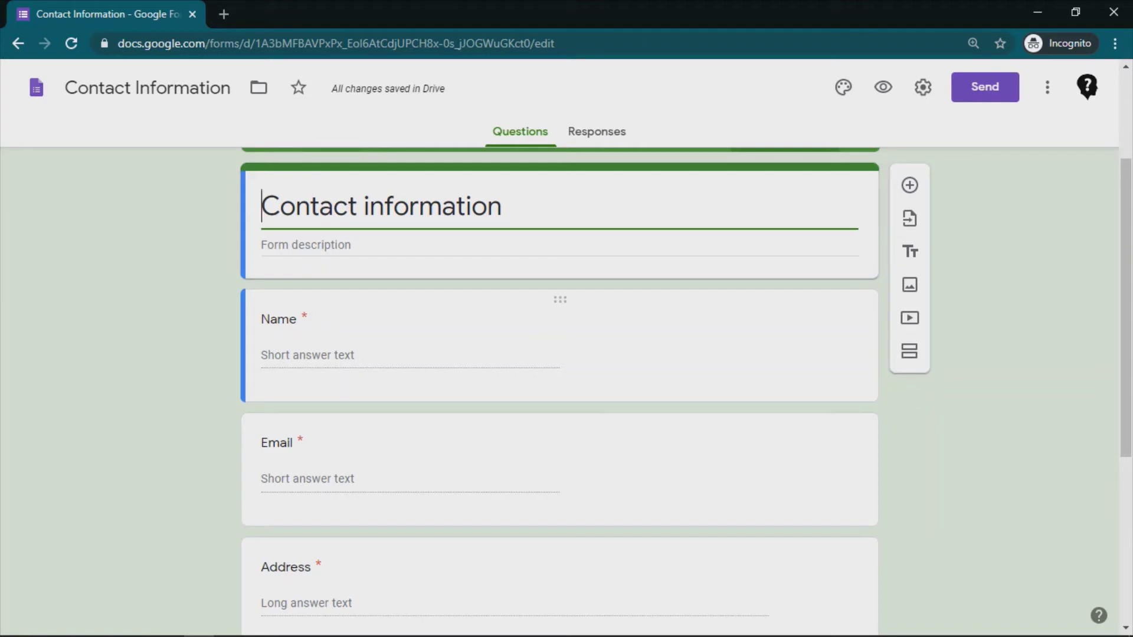
scroll(560, 390, "down", 3)
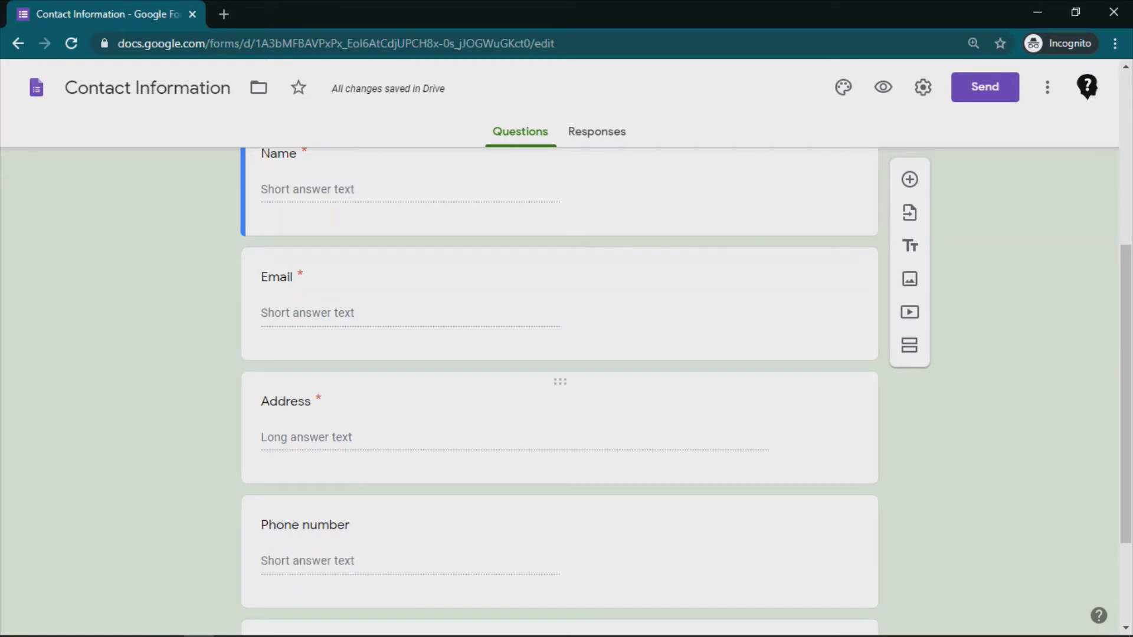
scroll(561, 377, "down", 3)
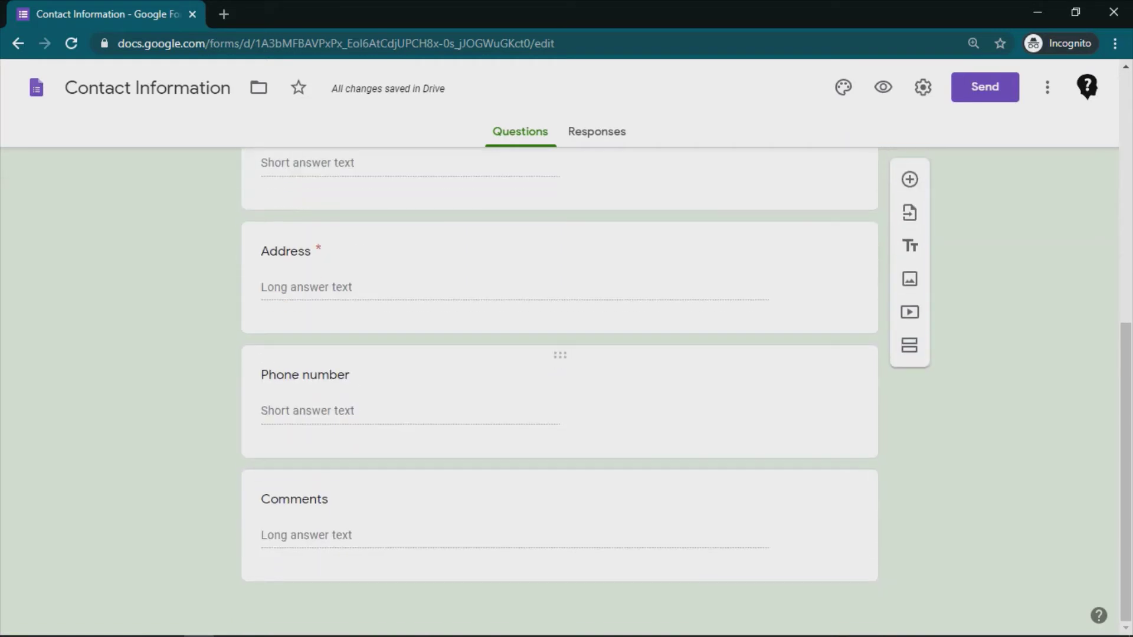
scroll(561, 384, "up", 6)
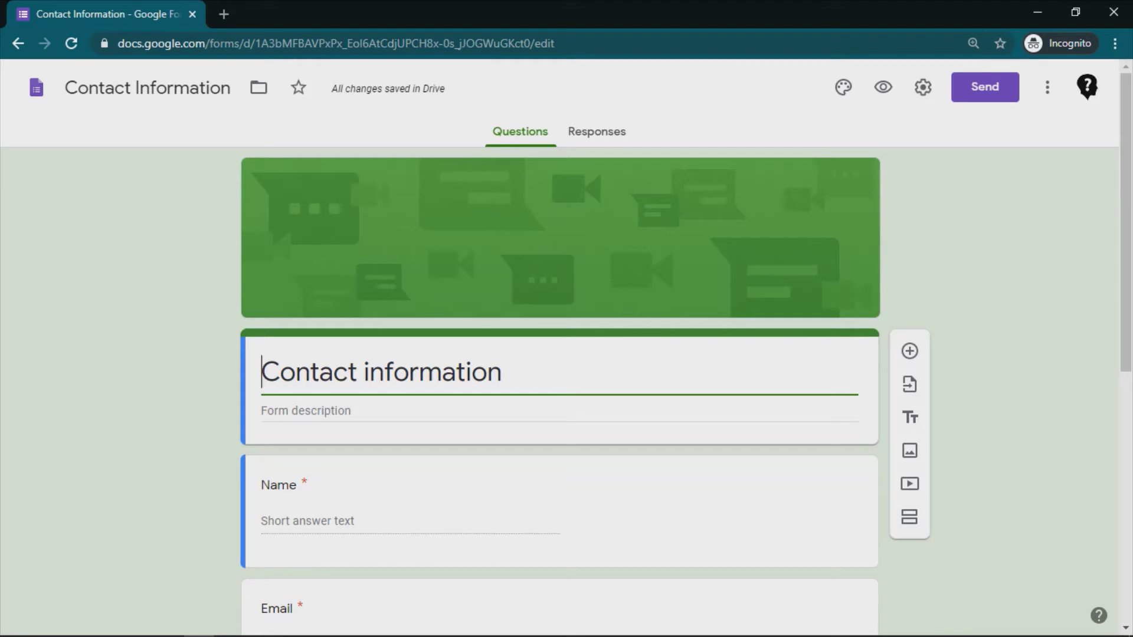
- Return to the Forms home screen and remove the Contact Information form from the recent forms
left_click(36, 87)
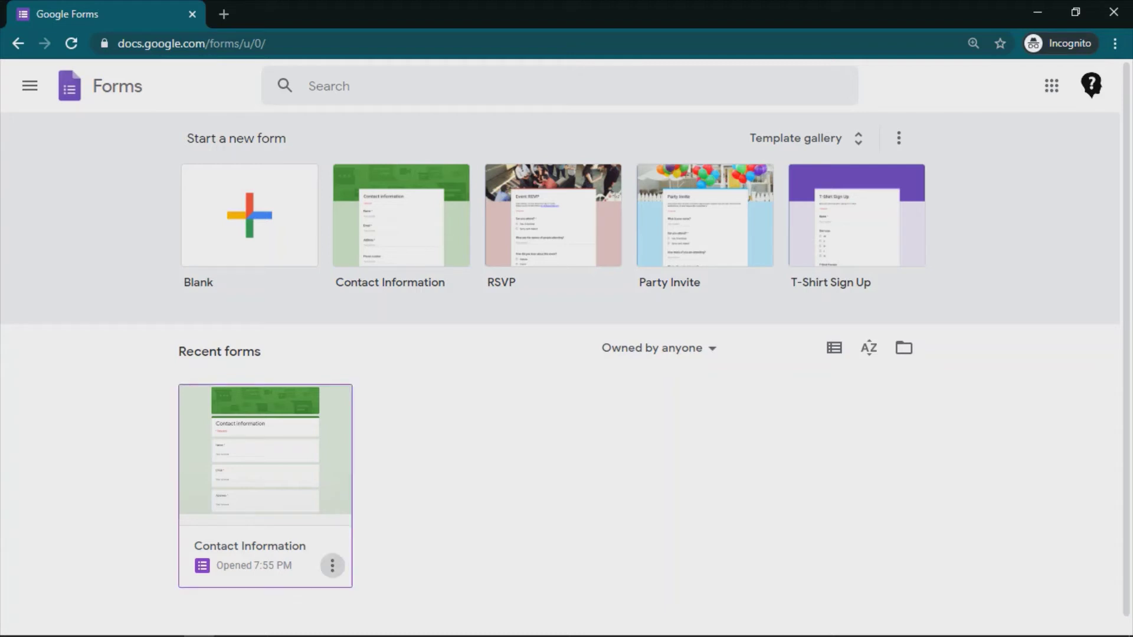
left_click(332, 566)
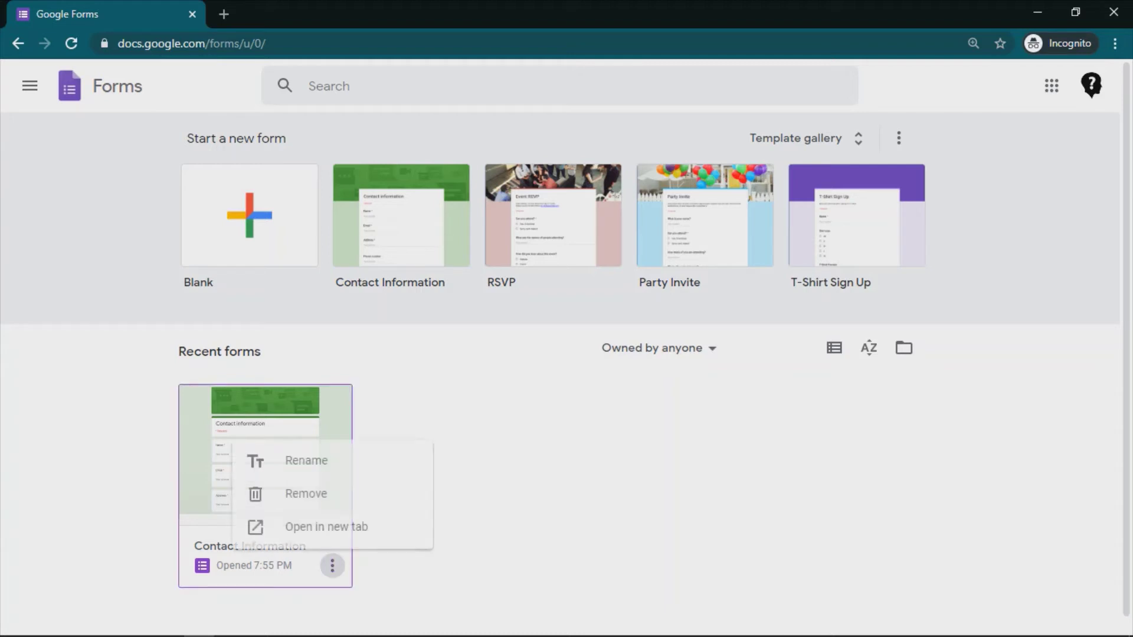
left_click(283, 494)
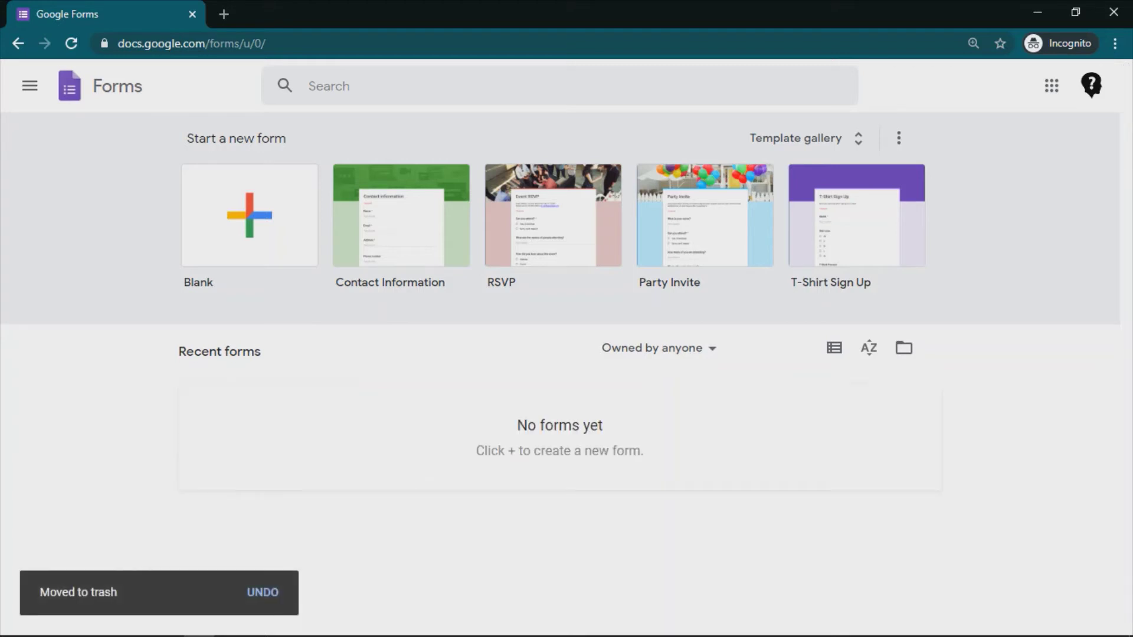
- Start a new blank form, look at its responses view and return to its questions
key("F5")
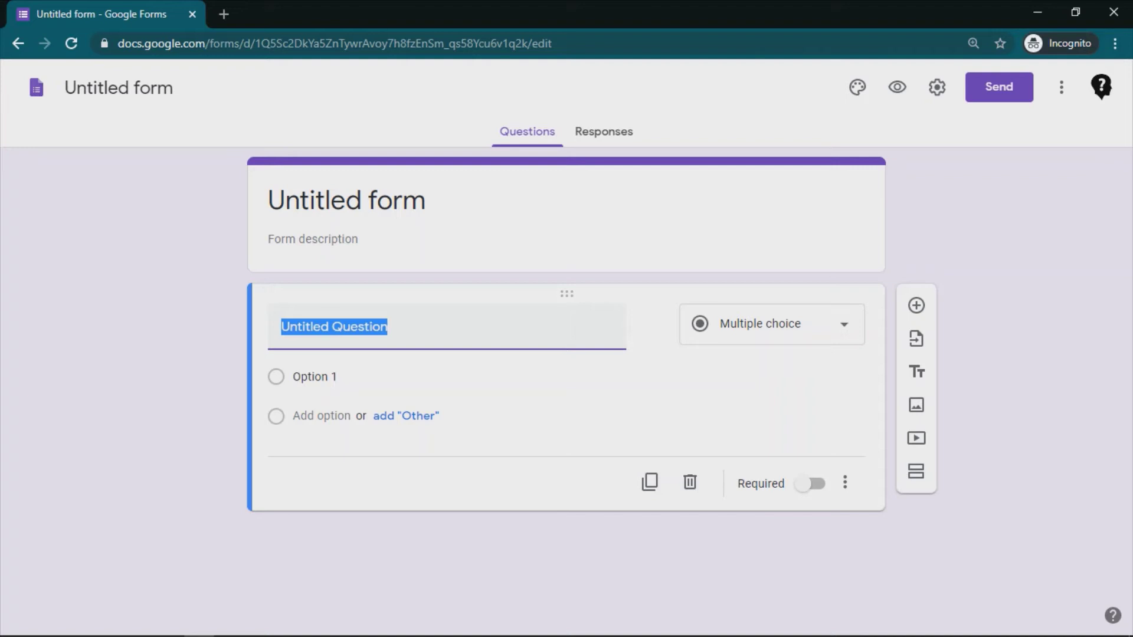
left_click(603, 132)
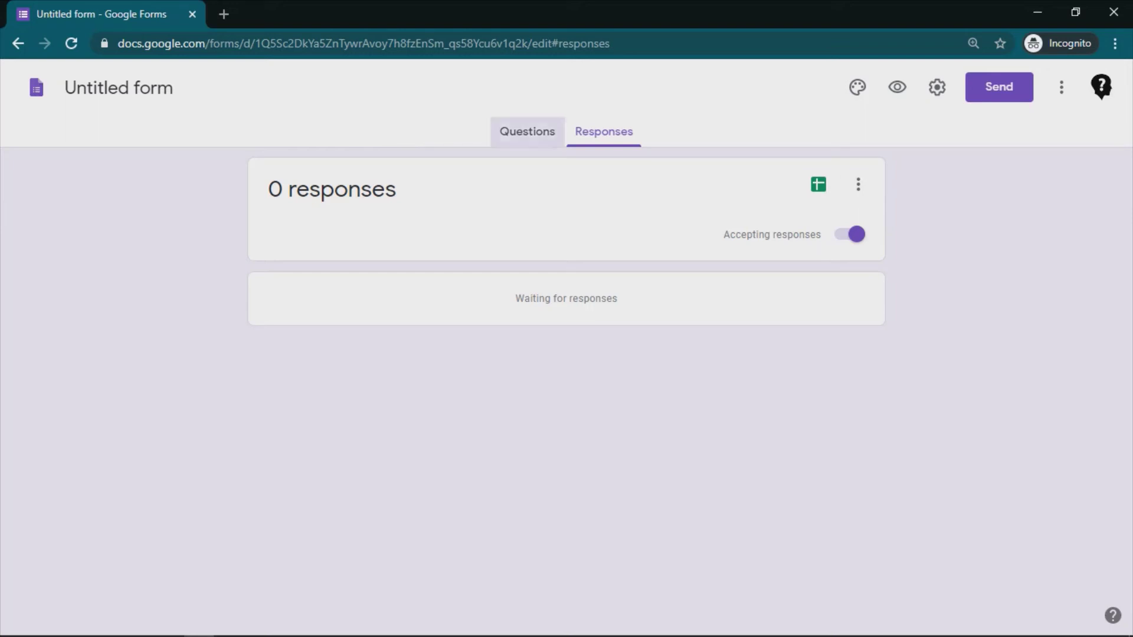
left_click(527, 131)
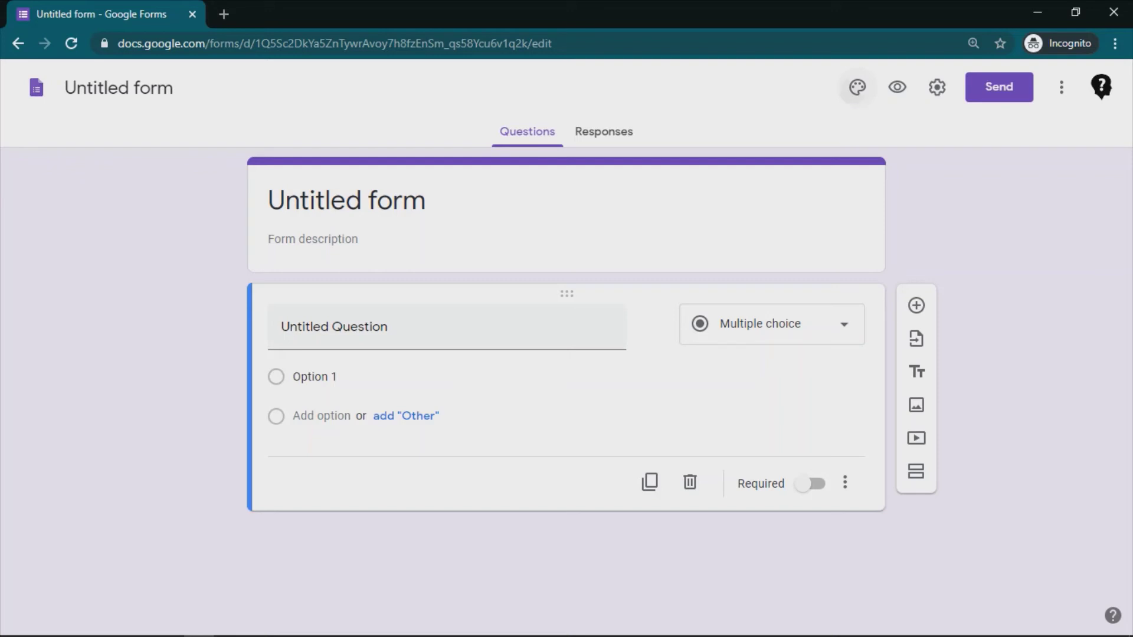
- Try blue, red orange and orange as the form's theme color, and settle on red with a gray background
left_click(857, 86)
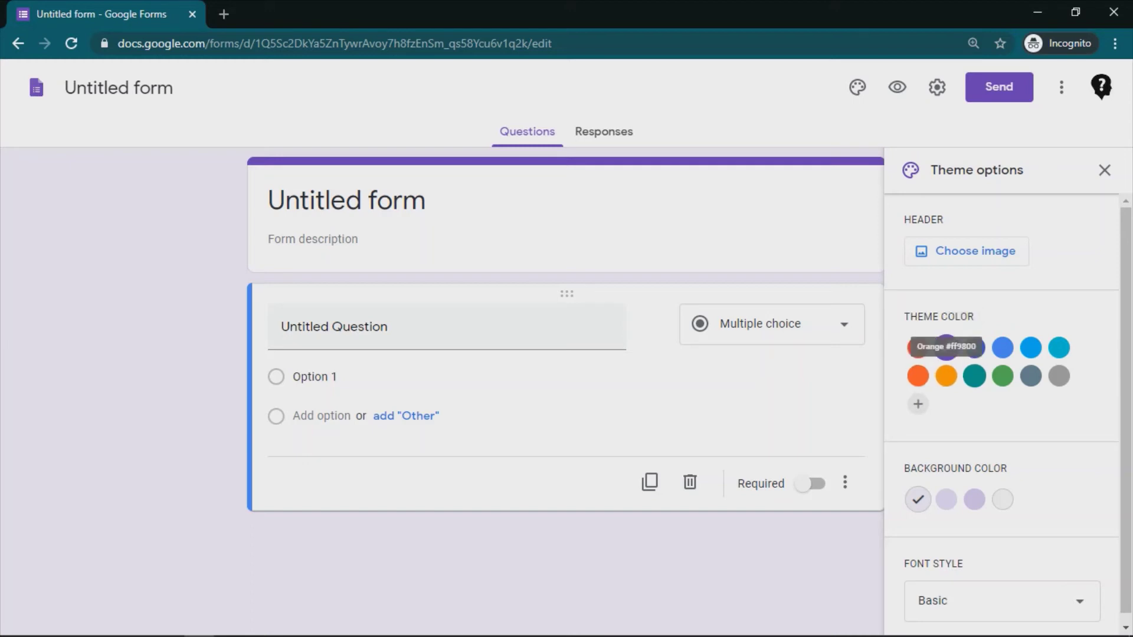
left_click(1003, 348)
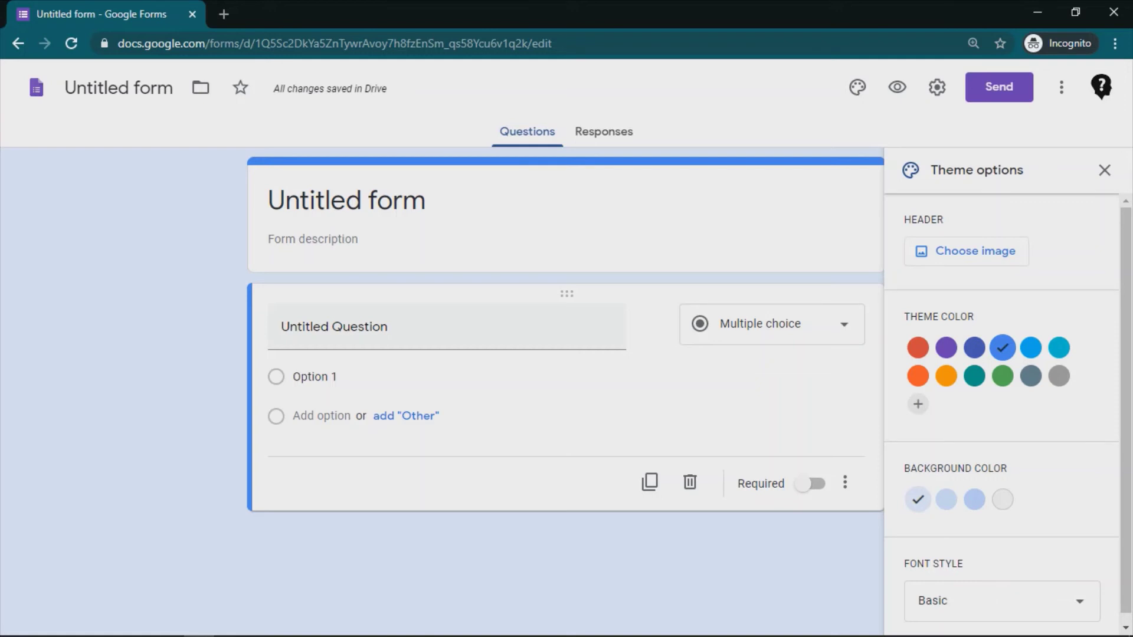
left_click(918, 376)
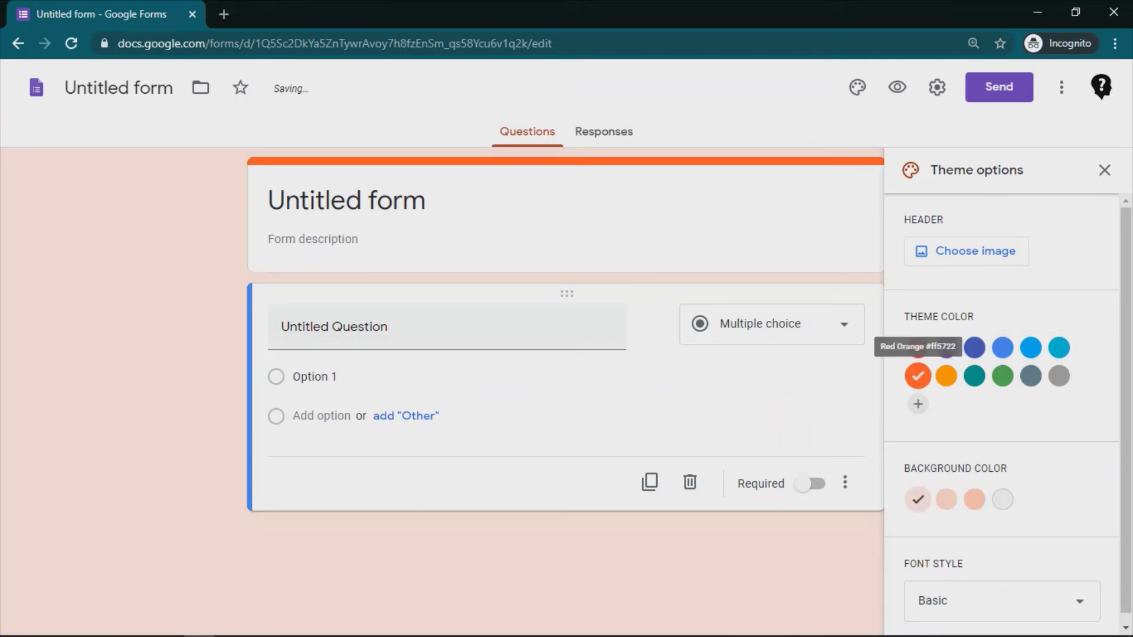
left_click(946, 376)
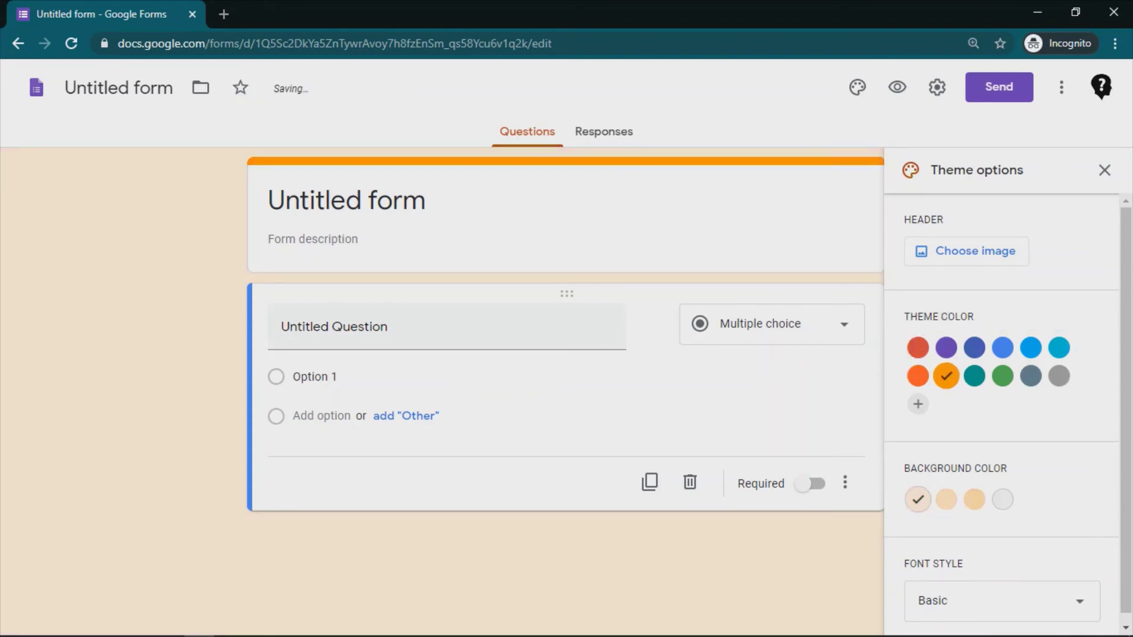
left_click(918, 348)
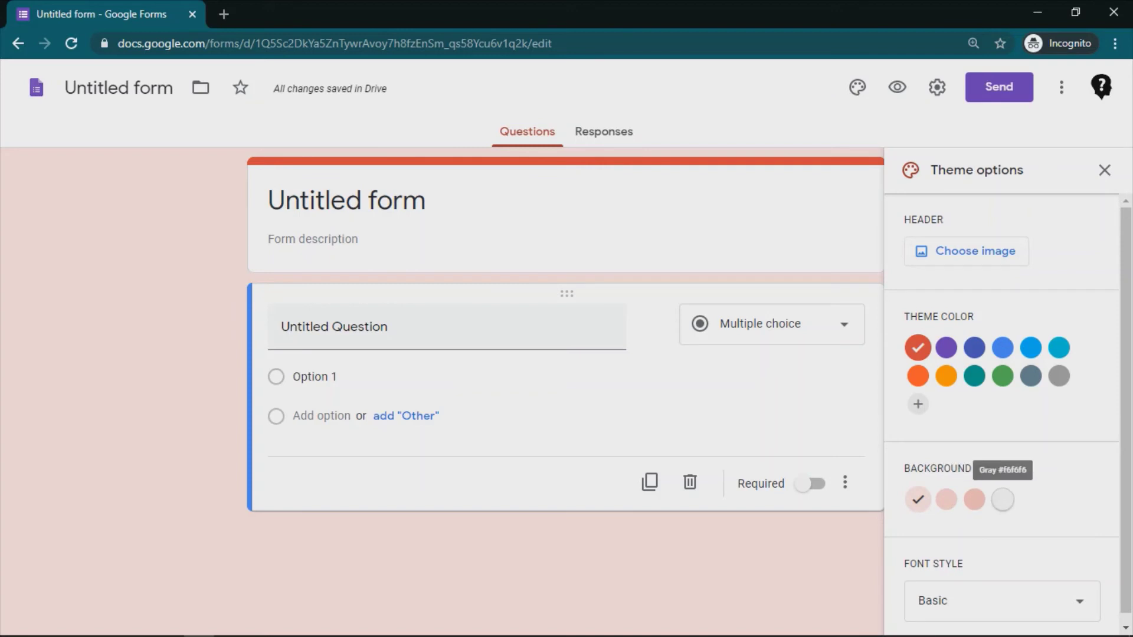
left_click(1003, 500)
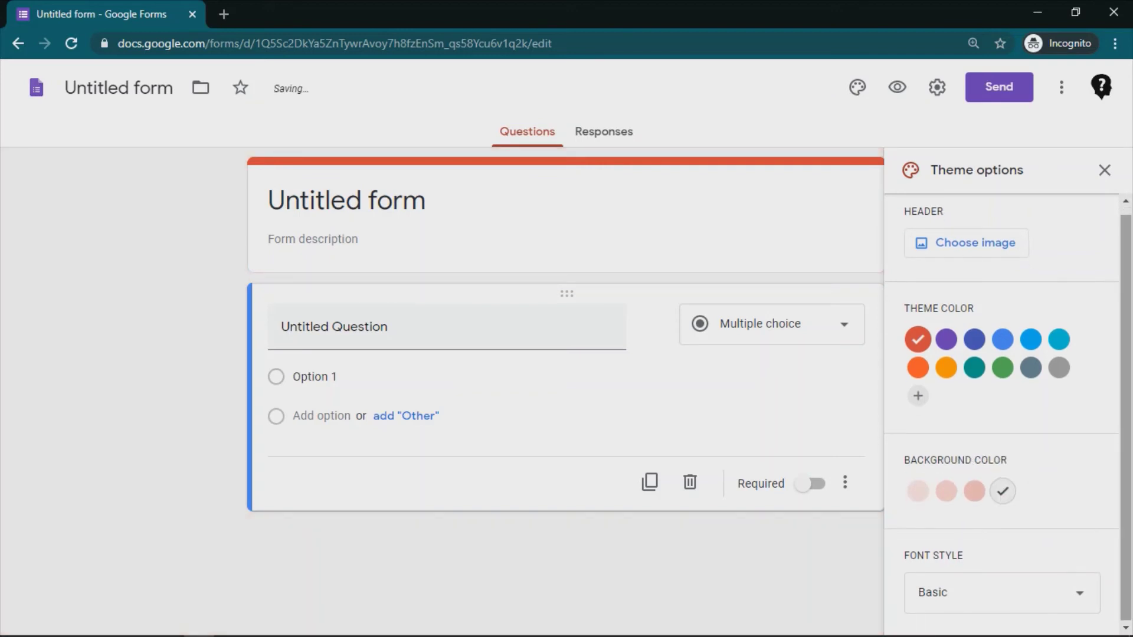
- Try the Decorative font style on the form and set the font style back to Basic
left_click(1002, 593)
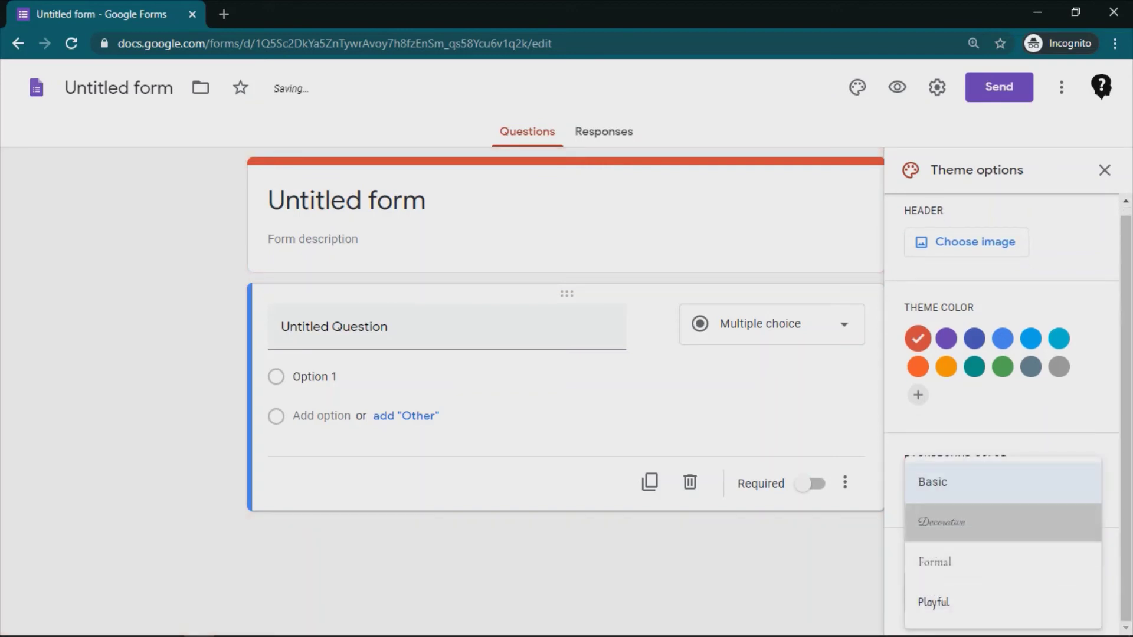
left_click(973, 523)
left_click(1001, 593)
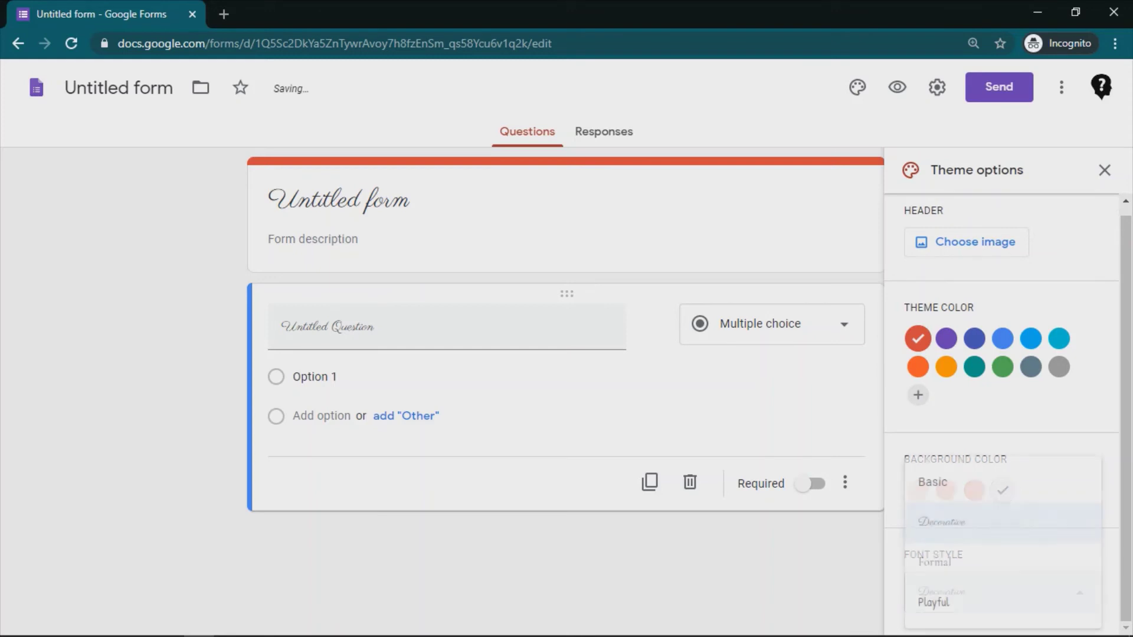
left_click(974, 480)
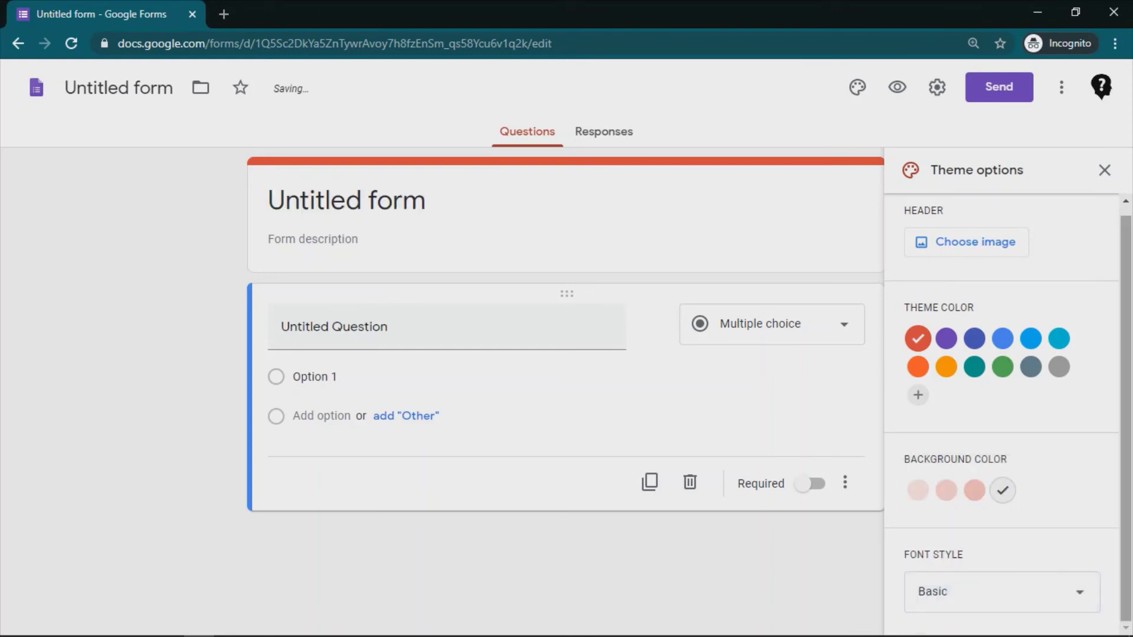
left_click_drag(1126, 419, 1126, 407)
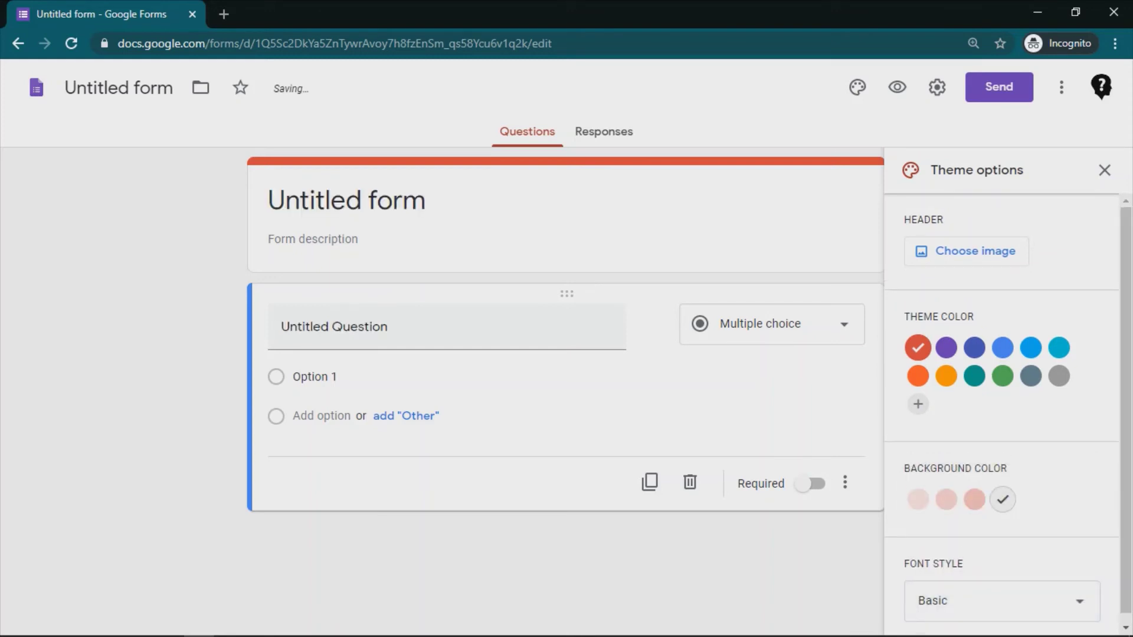
- Insert the guitar player image from the Work and School themes as the form's header and close the theme options
left_click(313, 239)
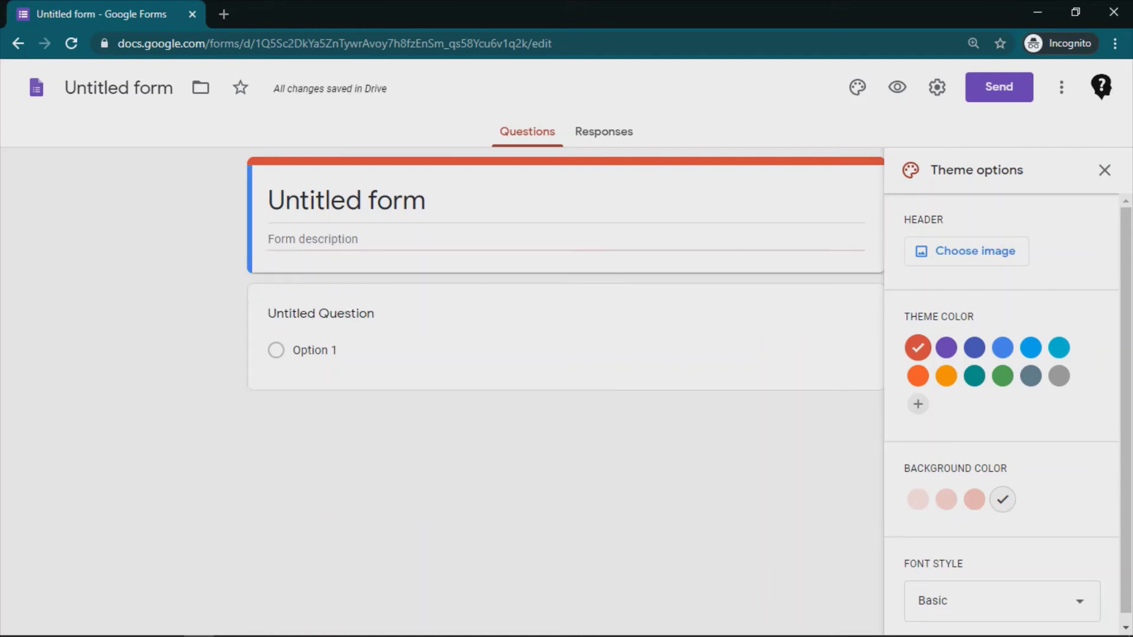
left_click(975, 251)
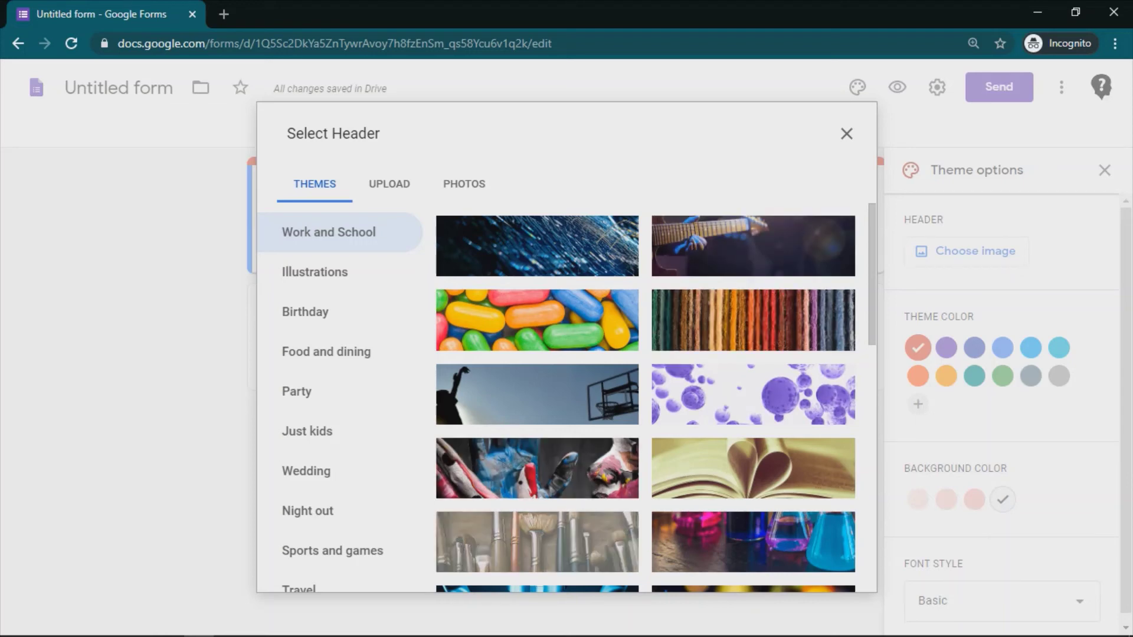
left_click(753, 246)
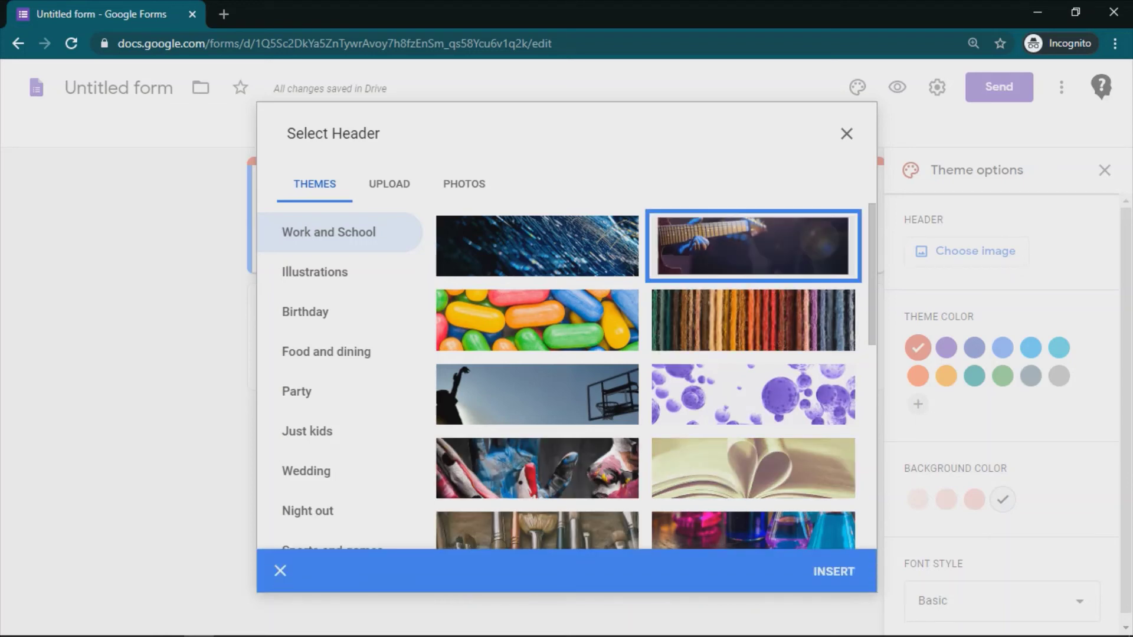
left_click(835, 572)
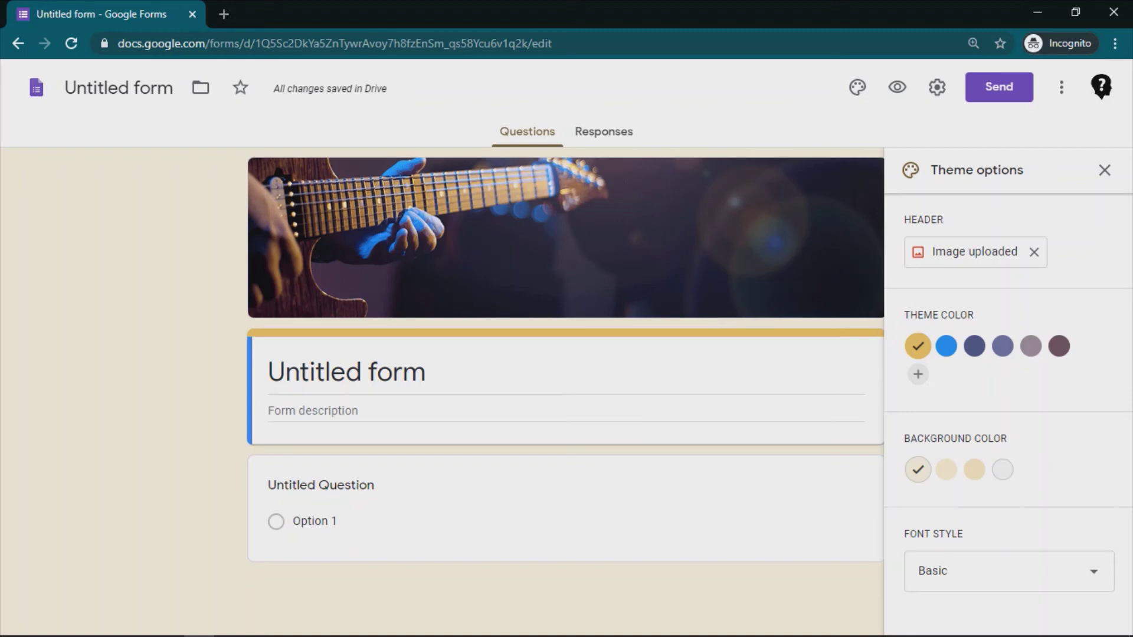
left_click(1104, 170)
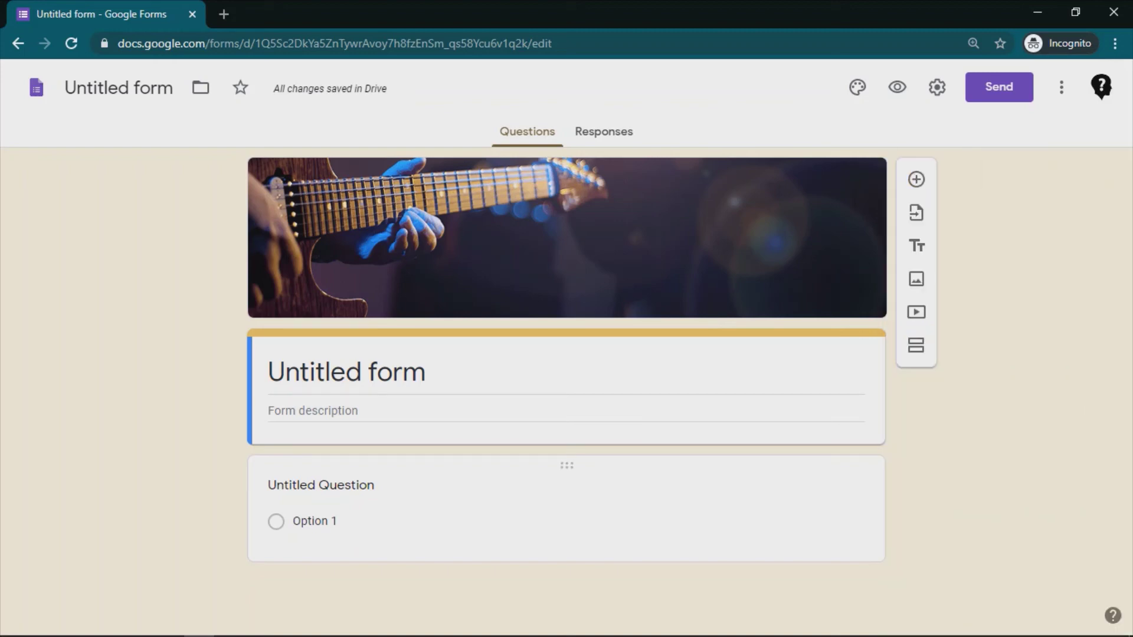
- Title the form "Test Description Header" and enter "Test description" as its description
left_click(357, 372)
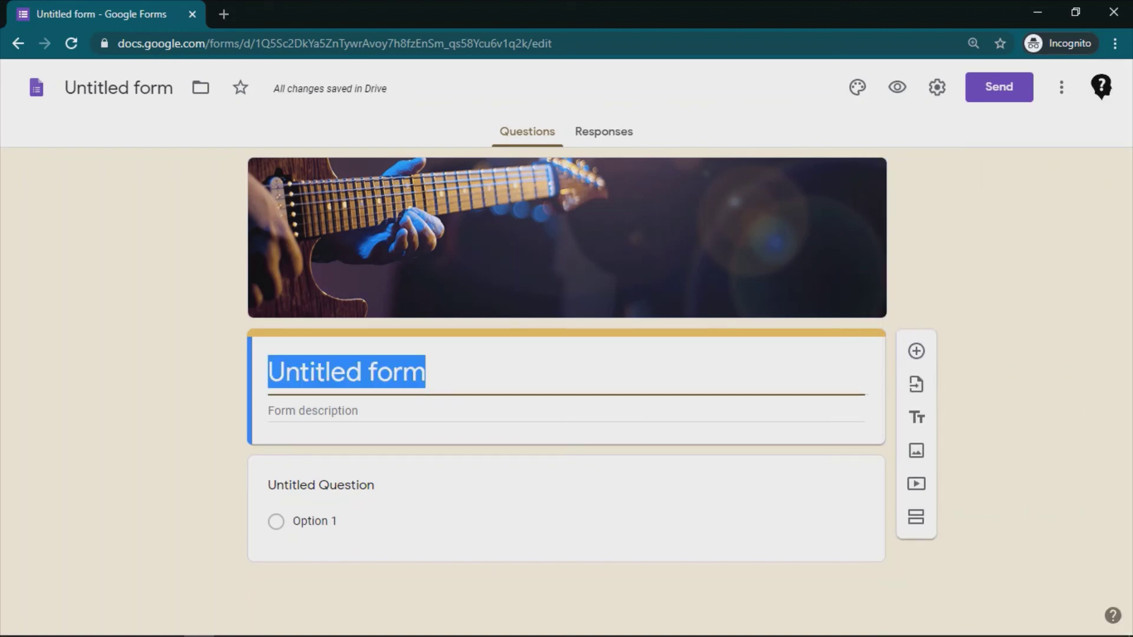
type("Test ")
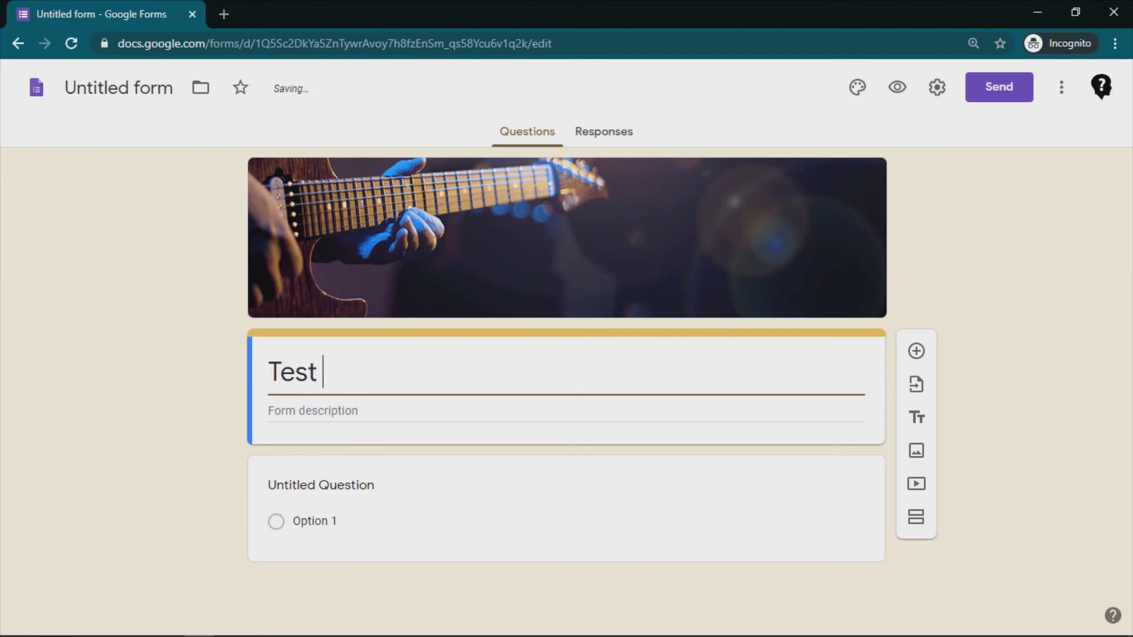
type("Description")
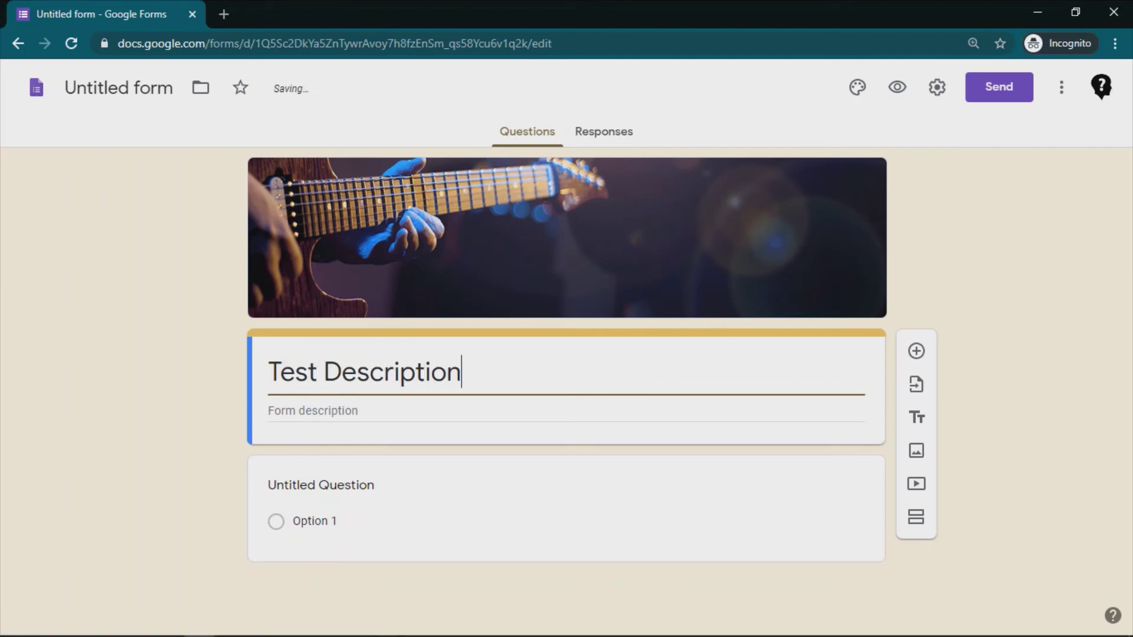
type(" Header")
key("Tab")
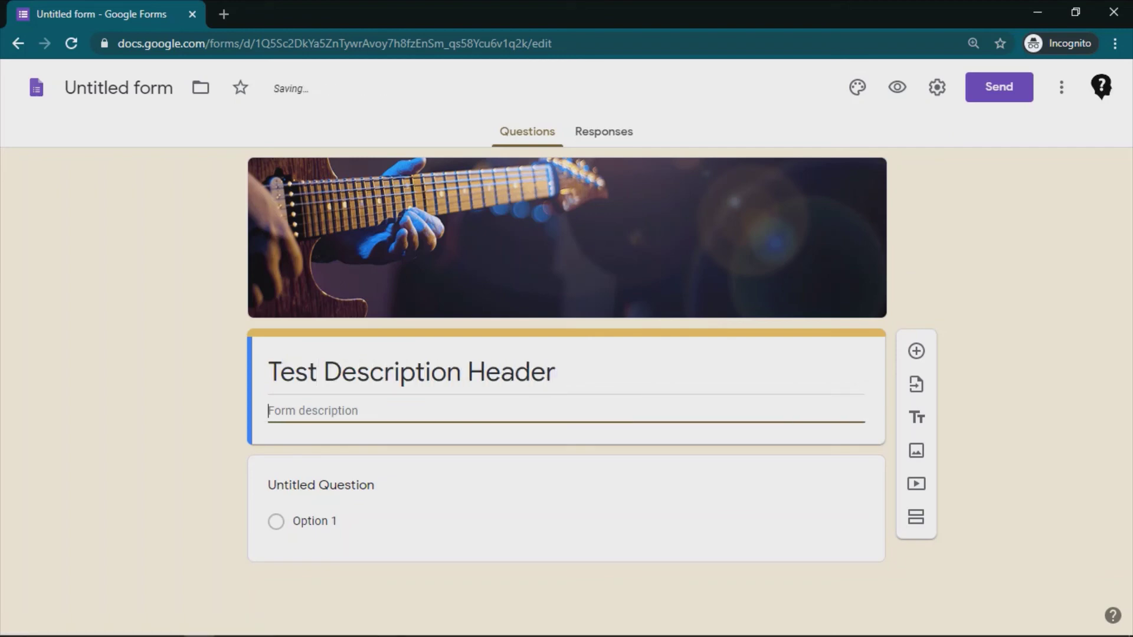
type("Test description")
- Set the text of the form's first multiple choice question to "Test Question"
key("Tab")
type("T")
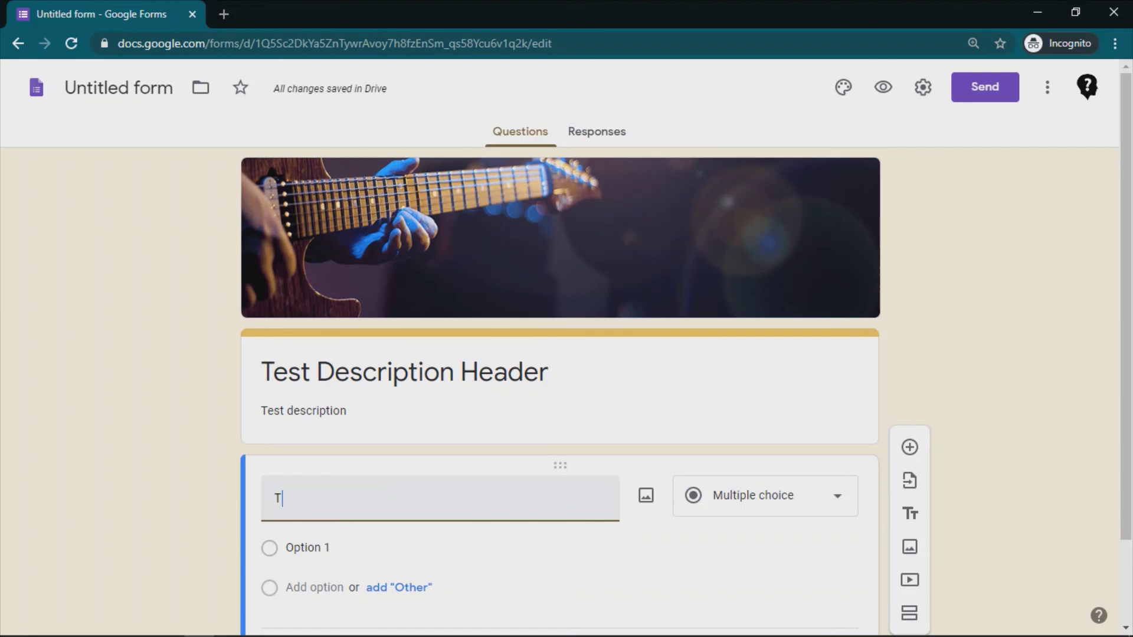
type("est Question")
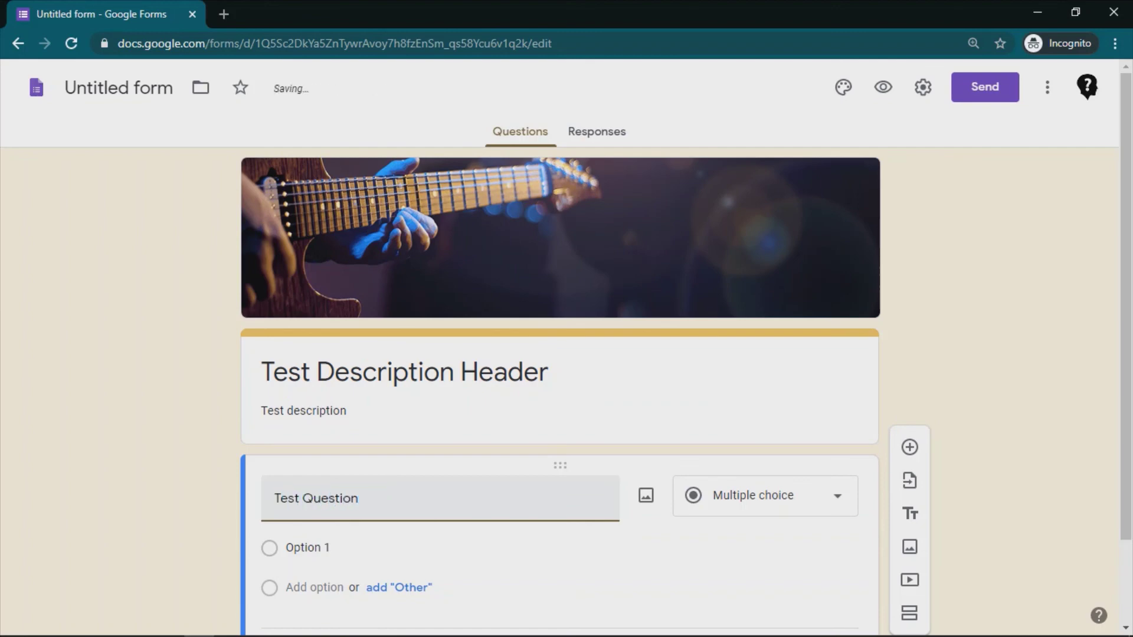
key("Tab")
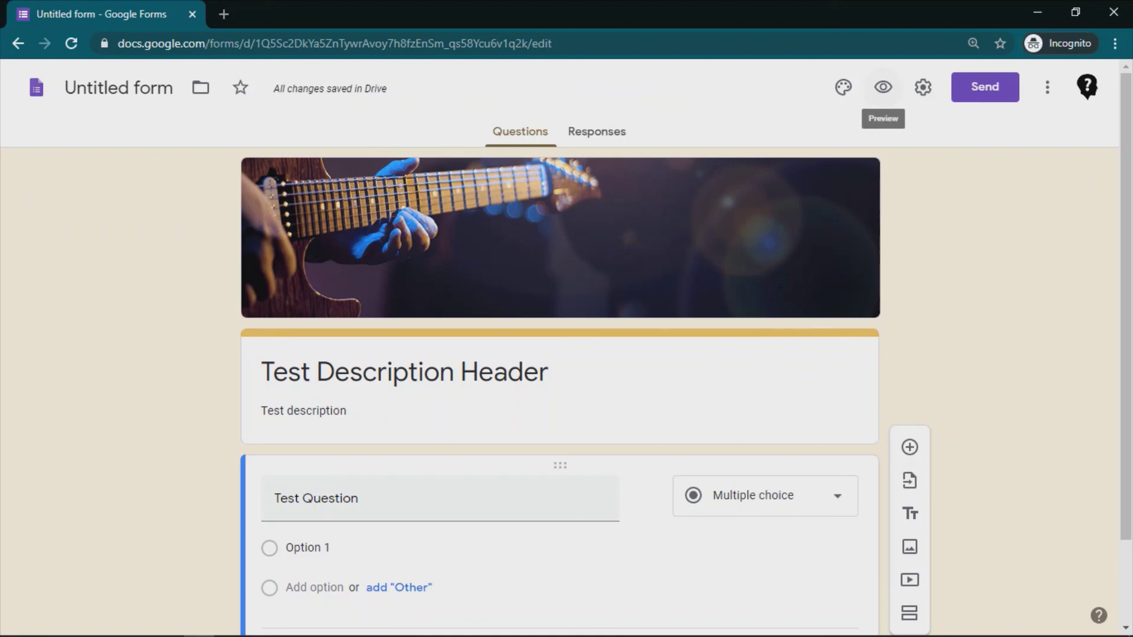
- Preview the form as respondents see it and return to the form editor
left_click(883, 86)
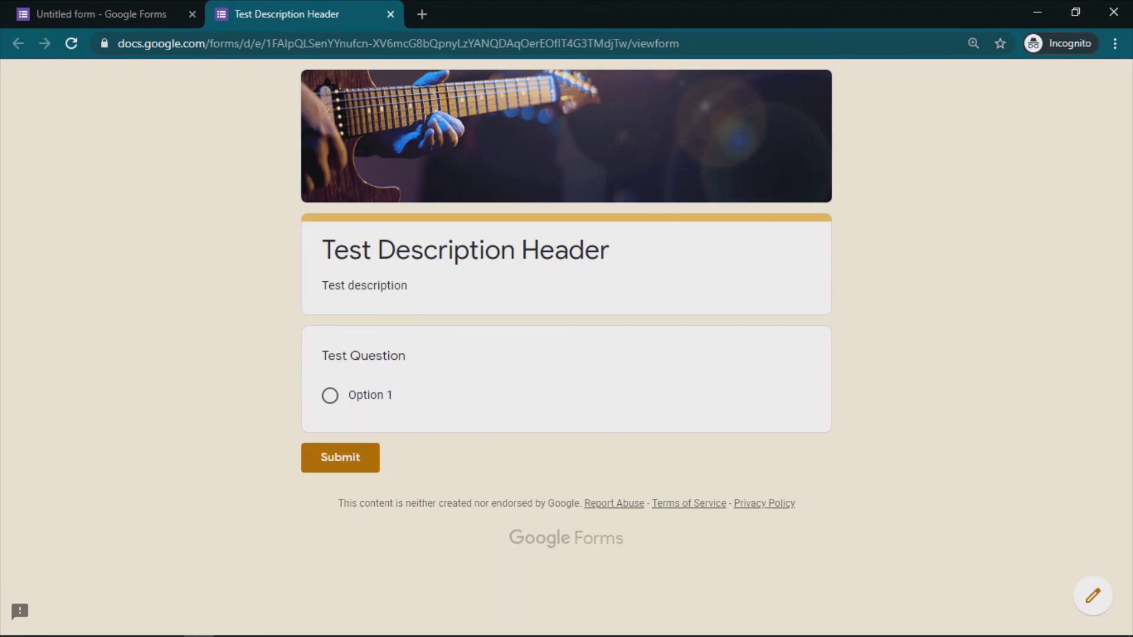
left_click(390, 14)
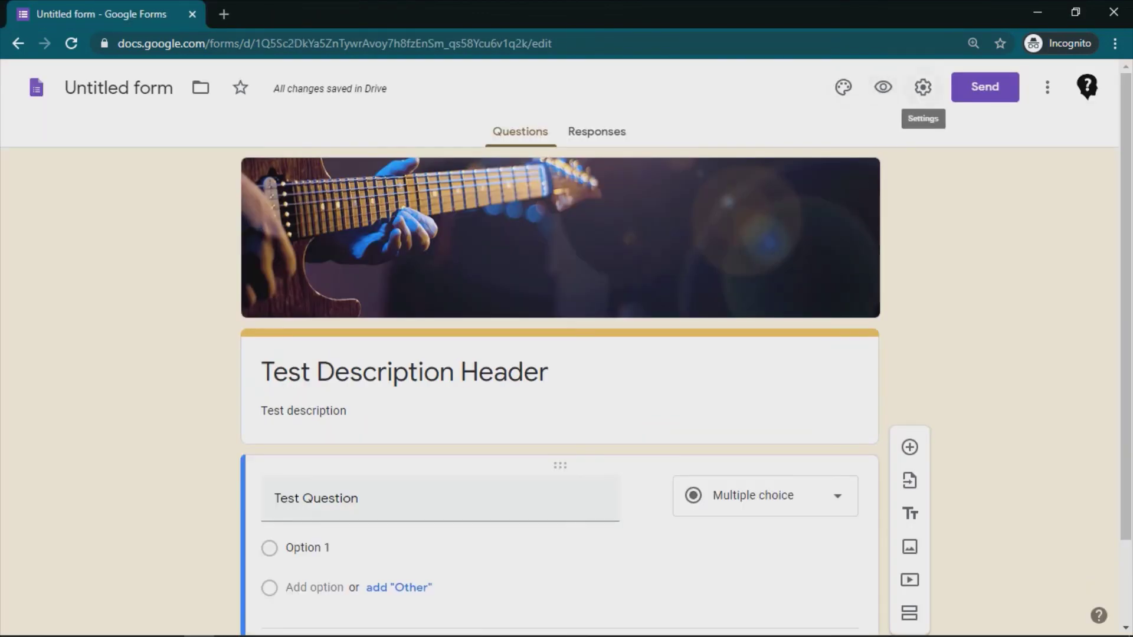
- Review the form's general settings and its additional actions, closing each without making changes
left_click(923, 87)
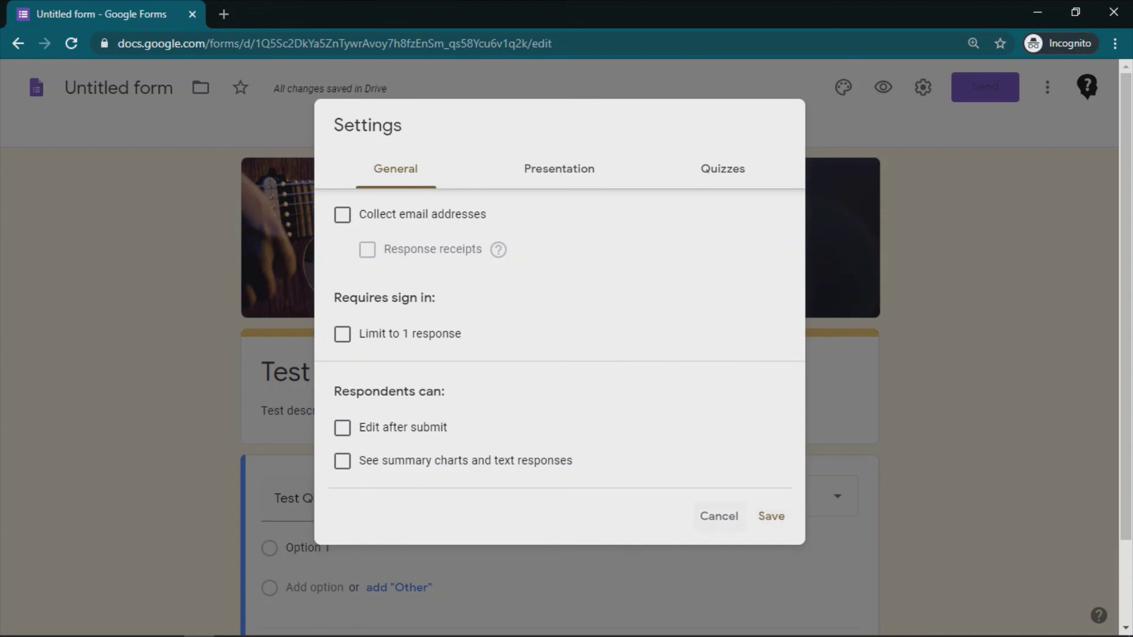
left_click(718, 516)
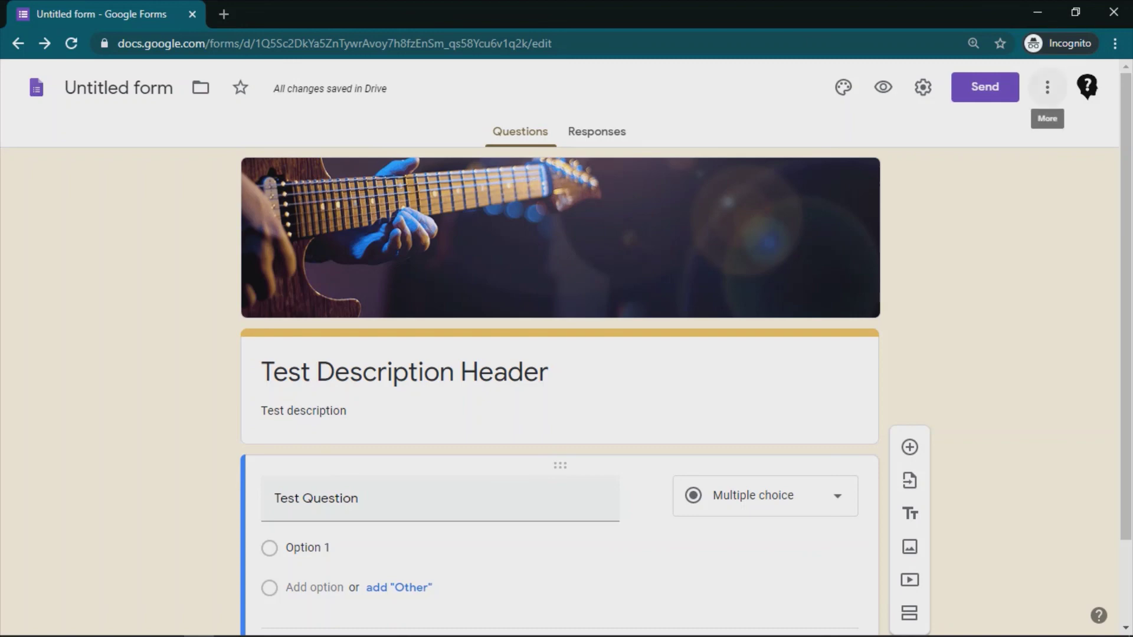
left_click(1048, 87)
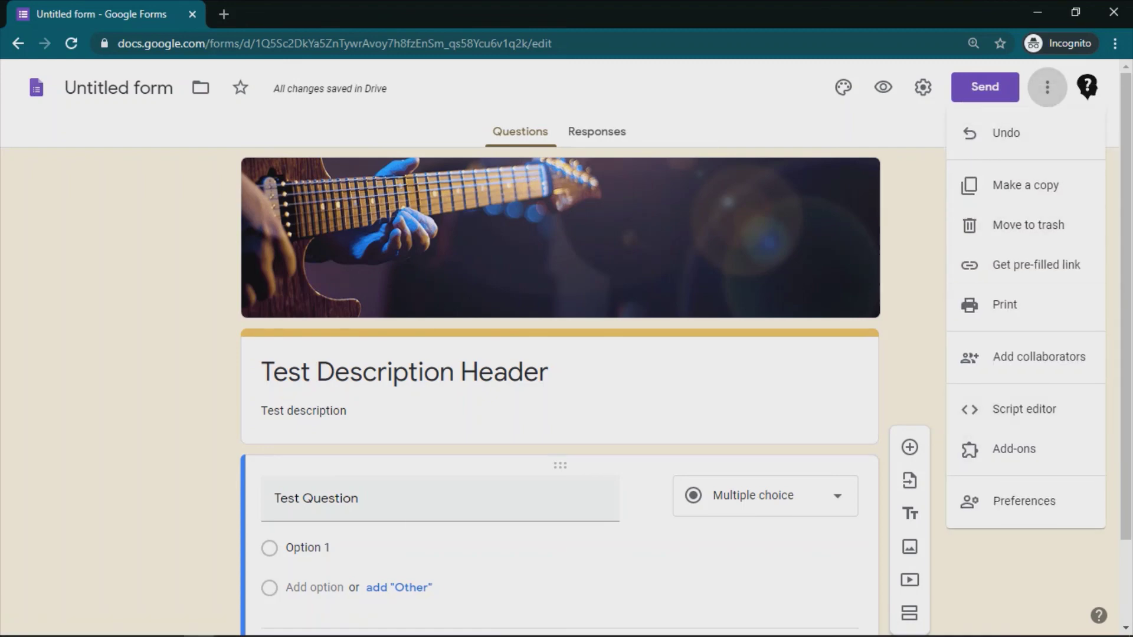
key("Escape")
scroll(560, 389, "down", 3)
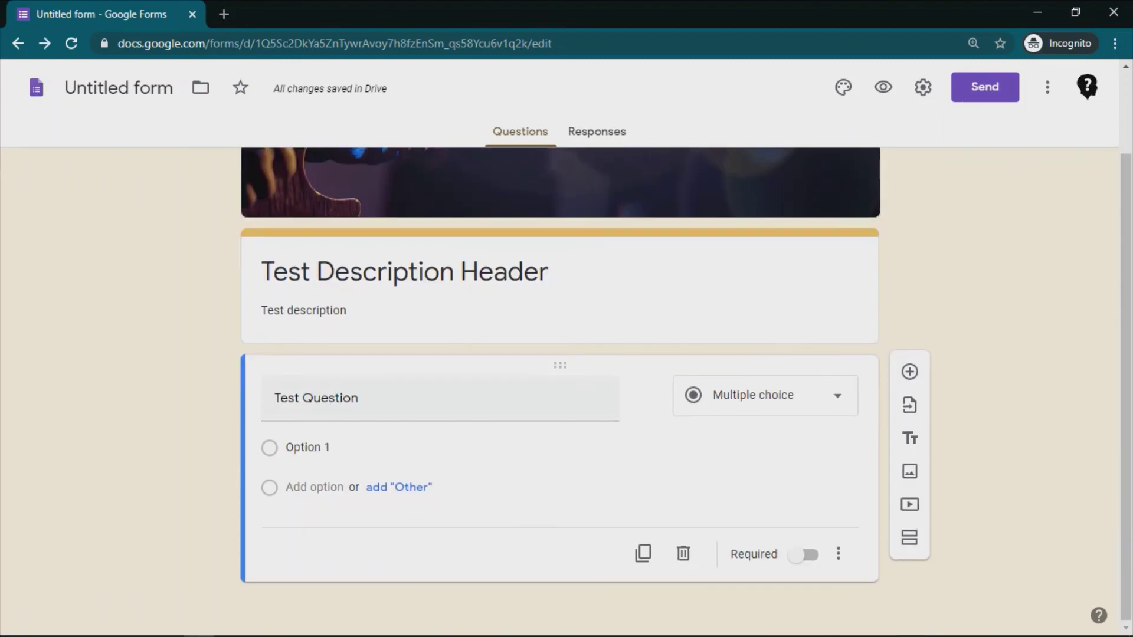
scroll(559, 390, "up", 3)
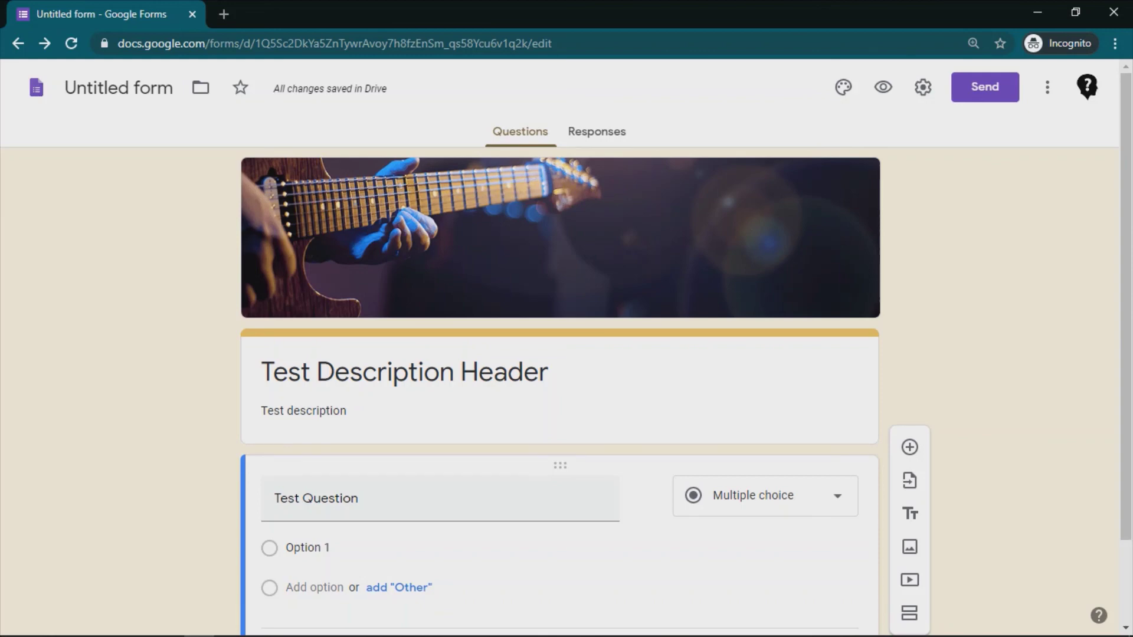
mouse_move(107, 631)
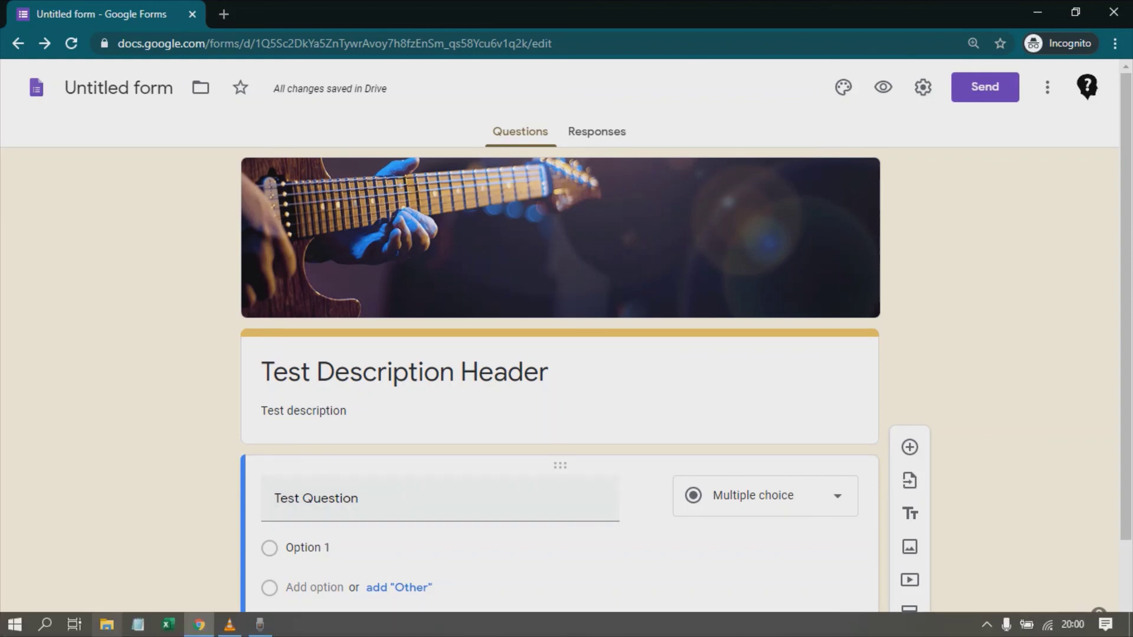